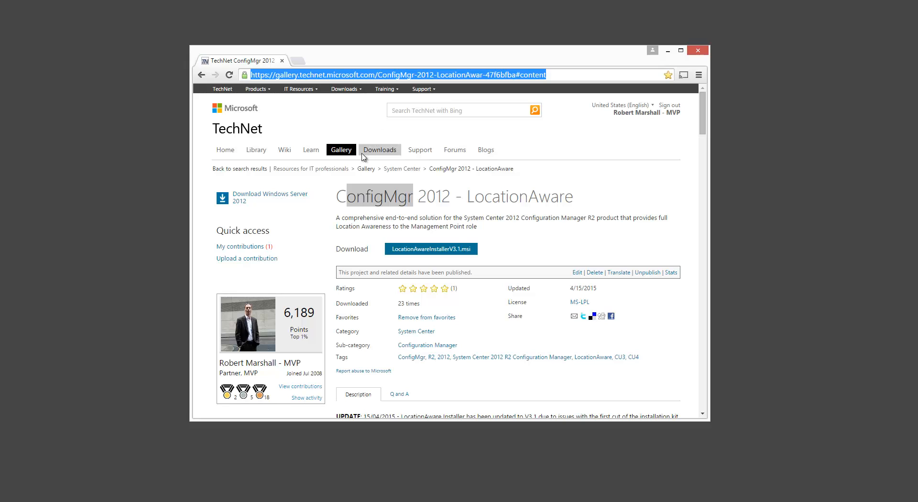
- Download LocationAwareInstallerV3.1.msi from the TechNet Gallery page, accepting its license
click(477, 225)
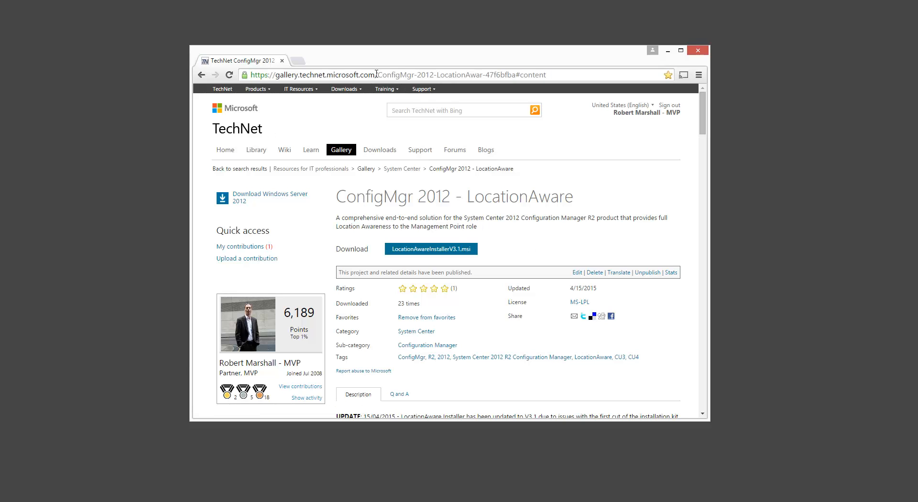
click(445, 250)
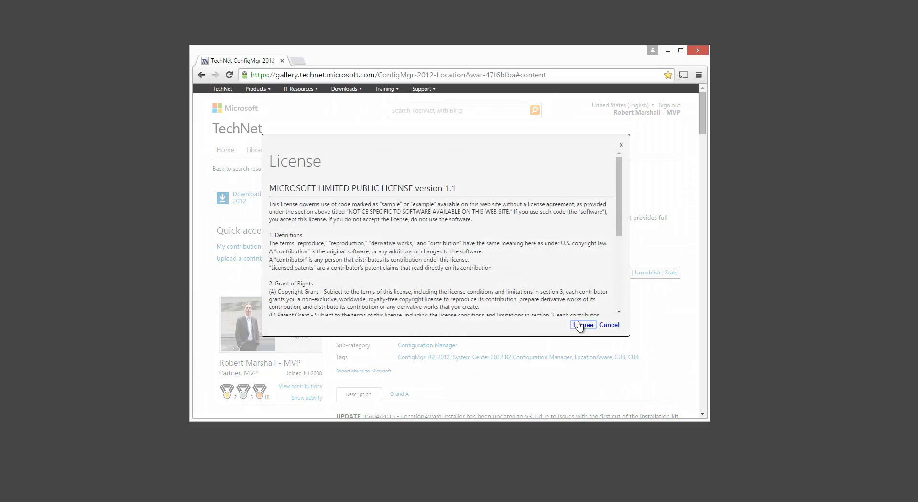
click(585, 325)
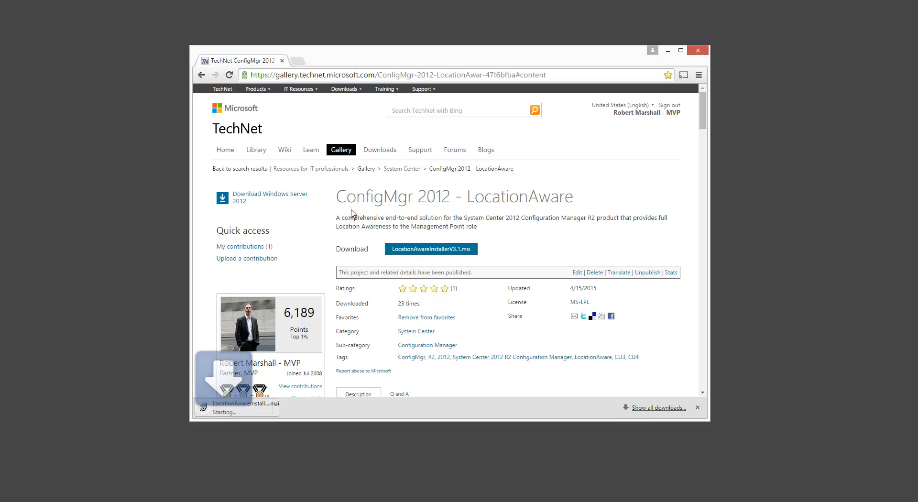
- Show the downloaded LocationAwareInstallerV3.1.msi in its folder and unblock the file through its properties
click(290, 408)
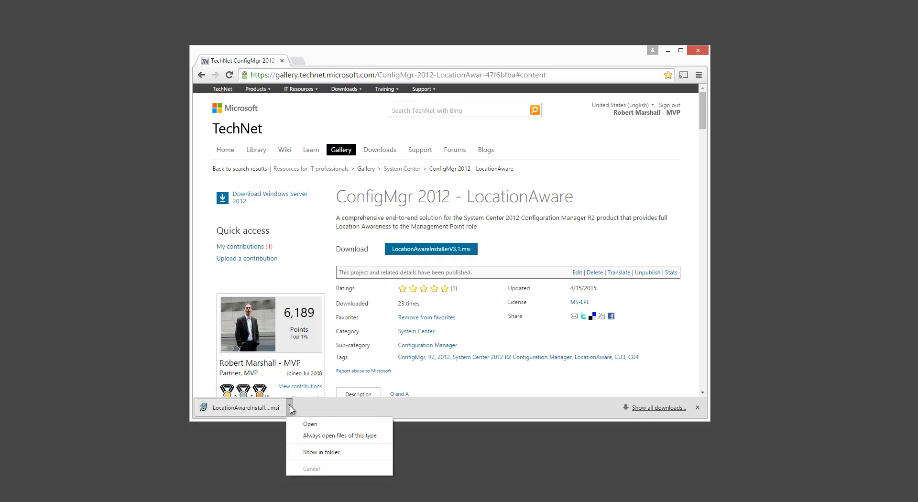
click(205, 447)
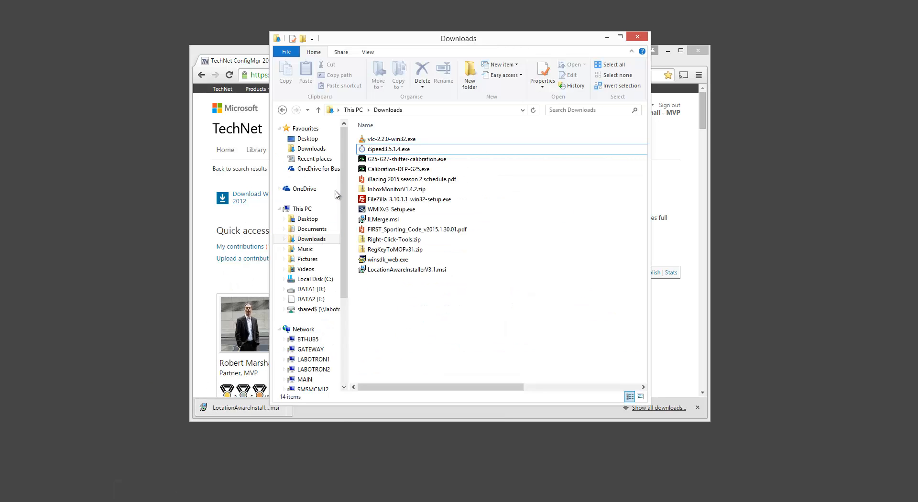
click(415, 270)
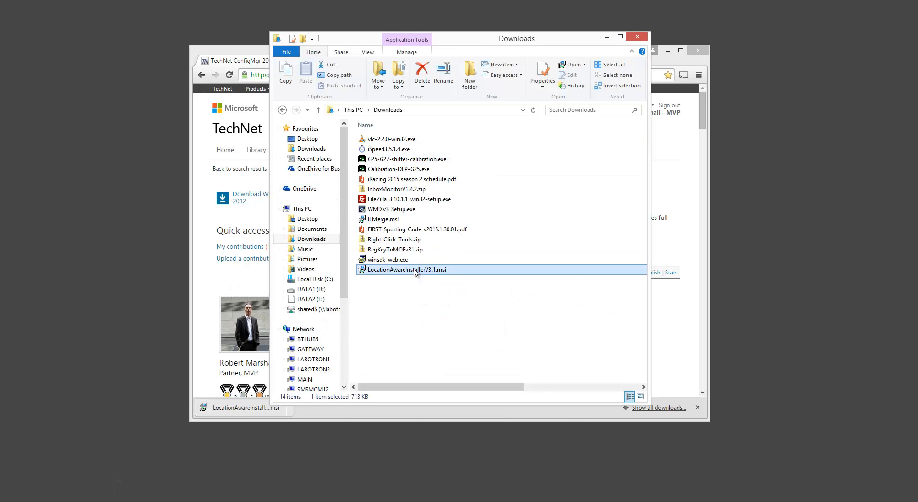
right_click(415, 270)
click(439, 469)
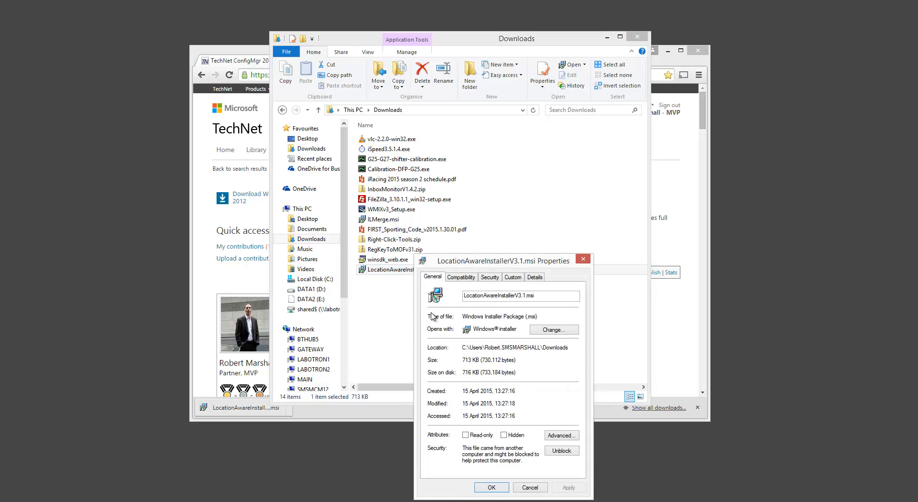
click(562, 453)
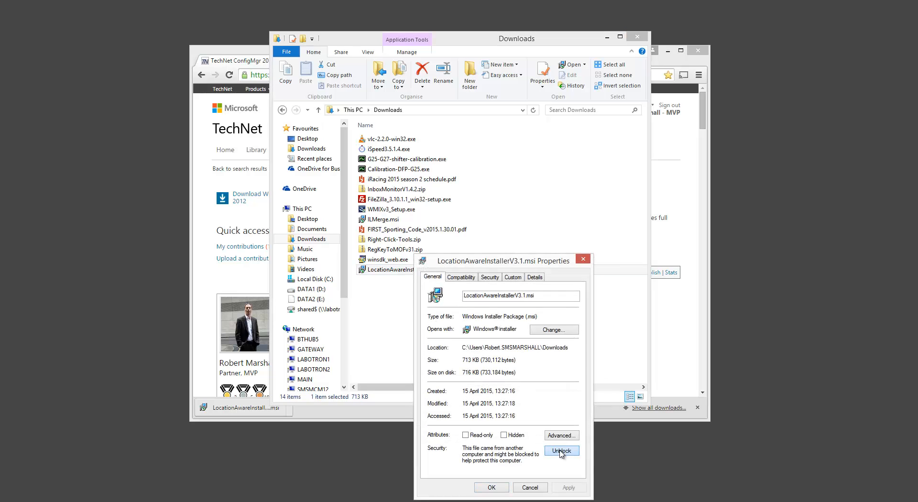
click(488, 487)
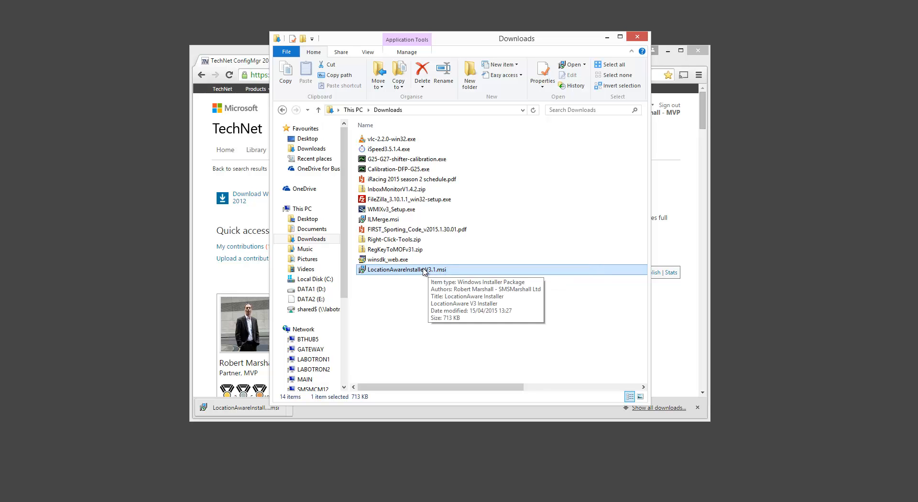
- Launch the LocationAwareInstallerV3.1.msi setup and minimize the Downloads and browser windows
double_click(427, 270)
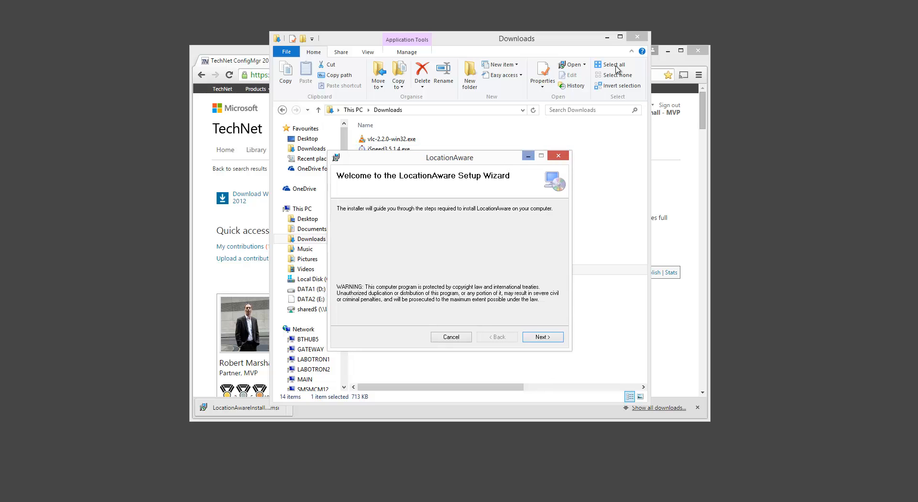
click(607, 37)
click(668, 52)
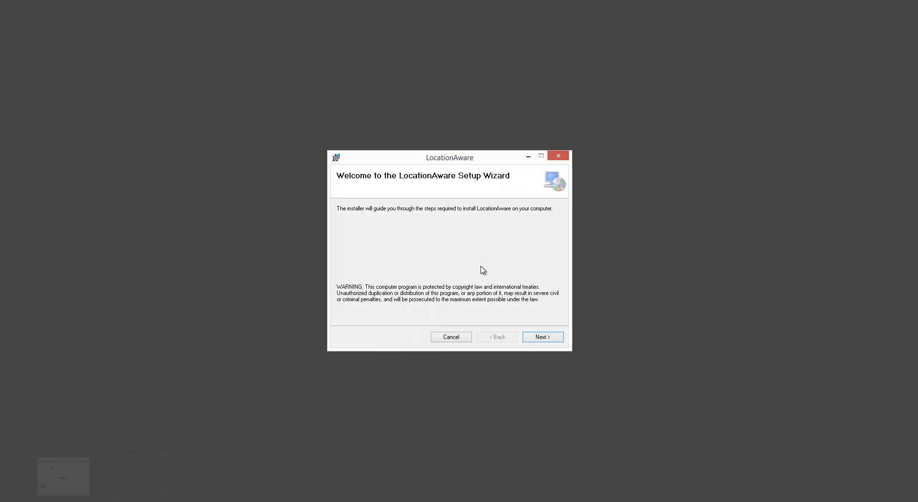
- Install LocationAware for Just me in C:\Program Files\SMSMarshall\LocationAware\, allow the system changes, and close the setup wizard
click(532, 336)
triple_click(464, 255)
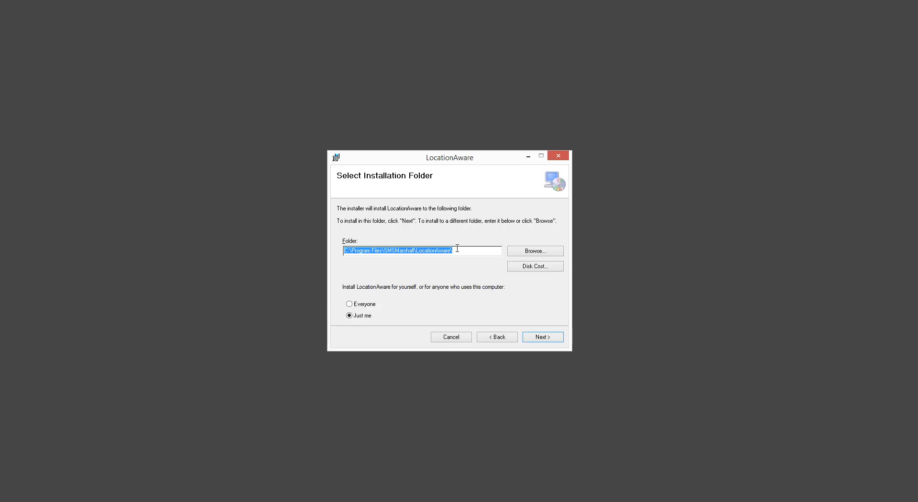
click(461, 252)
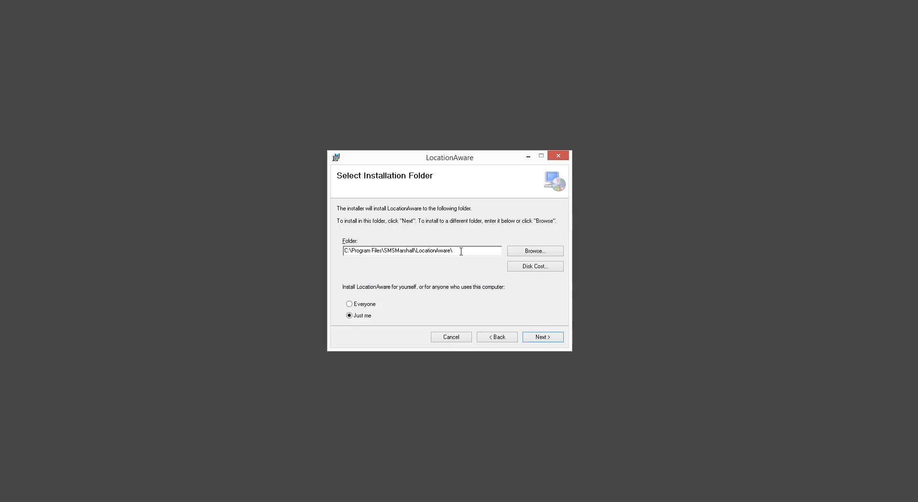
triple_click(461, 252)
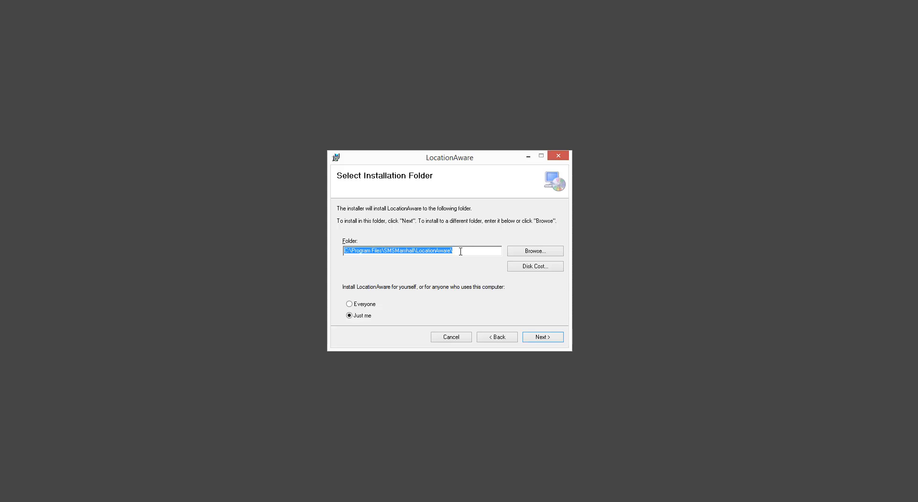
click(542, 337)
click(544, 337)
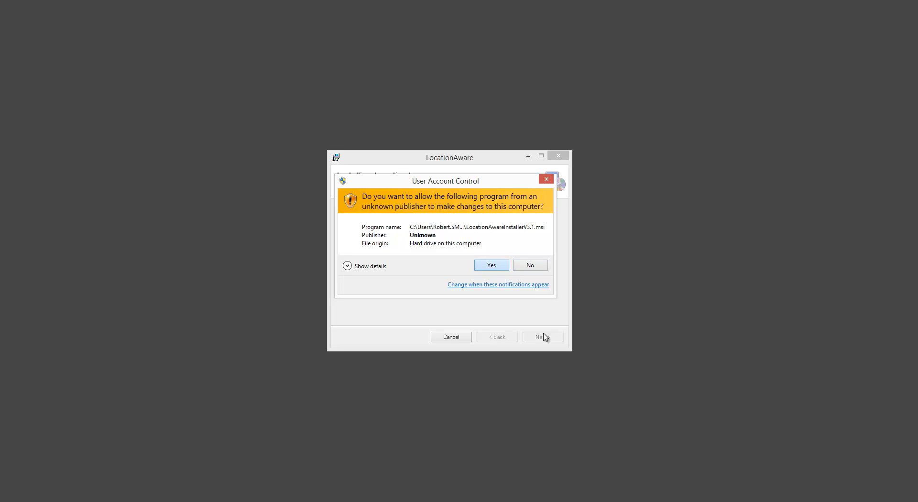
click(492, 265)
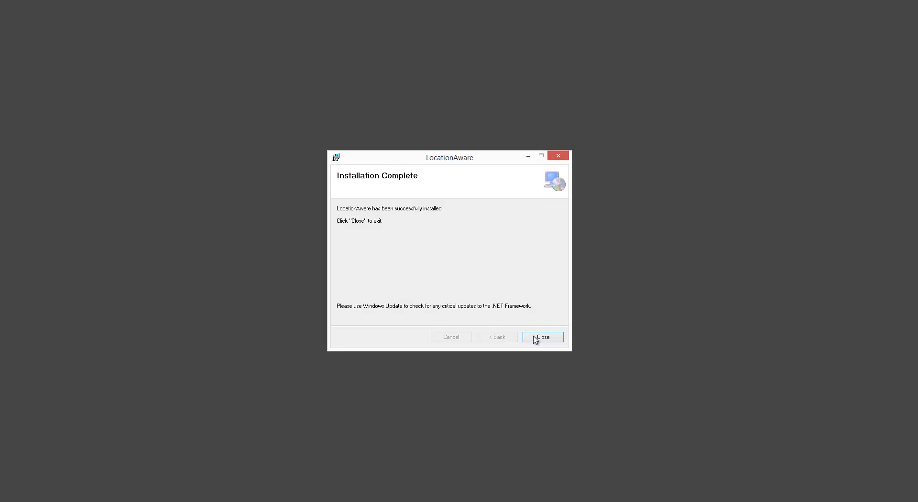
click(540, 341)
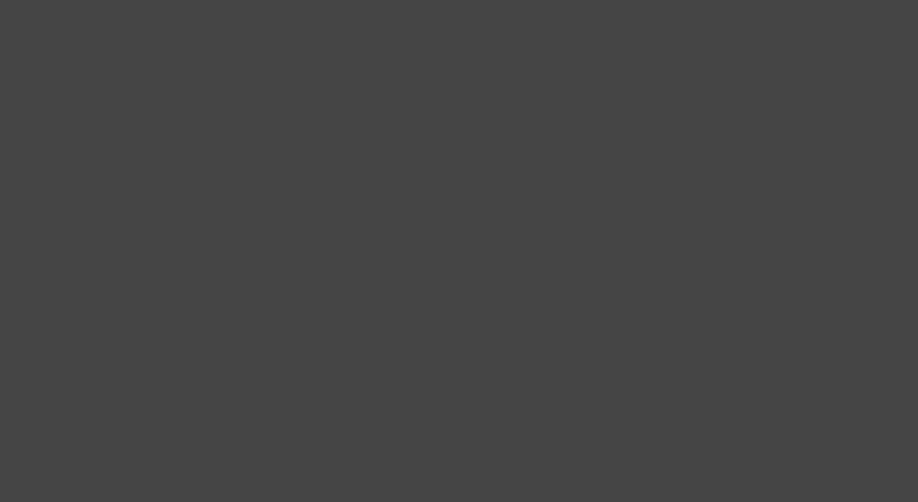
- Switch to the administrator Command Prompt, run ModifyXML.vbs from the LocationAware folder, and minimize the window
key(alt+Tab)
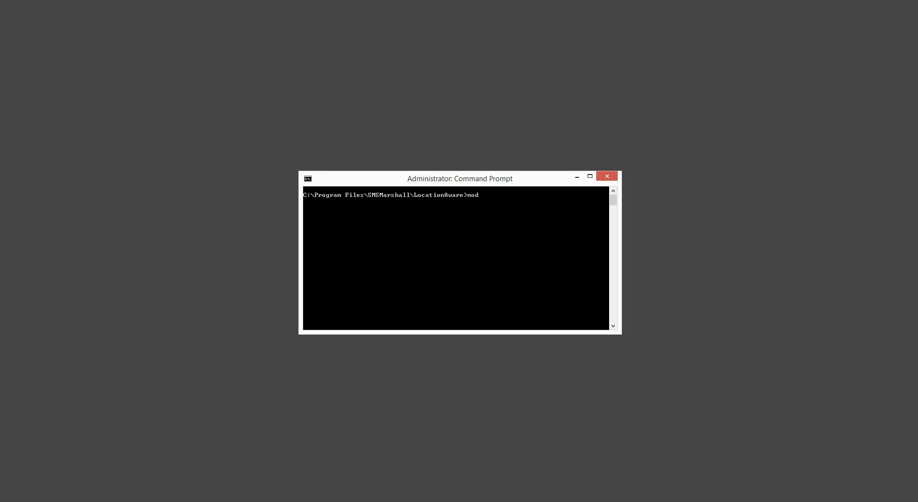
key(Tab)
key(Return)
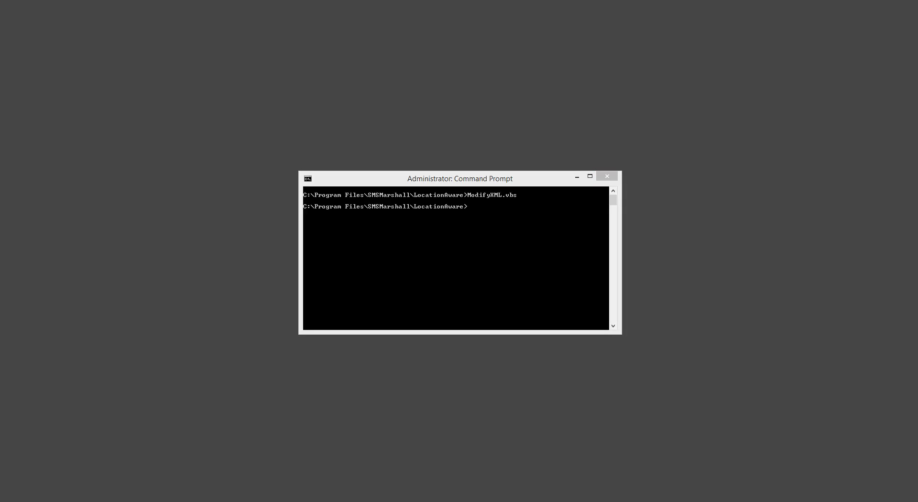
click(577, 177)
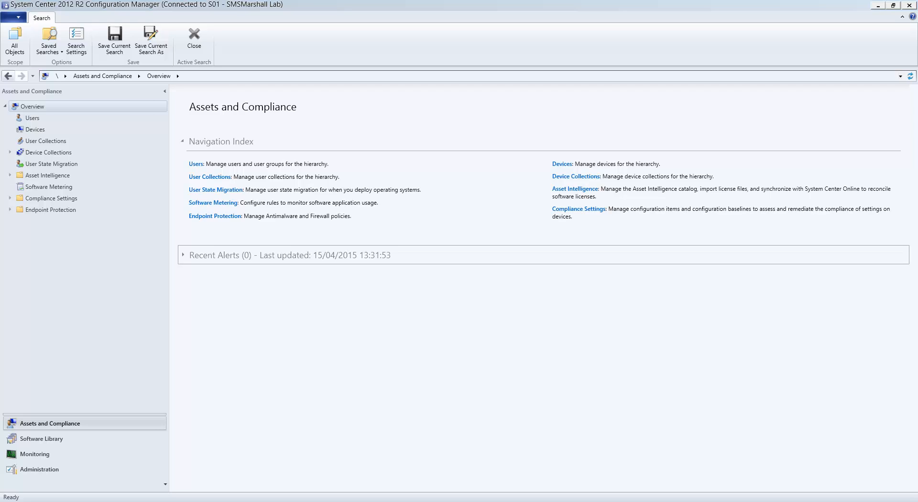
- In the Configuration Manager console, start the LocationAware Wizard for Hierarchy Configuration in the Administration workspace
click(62, 469)
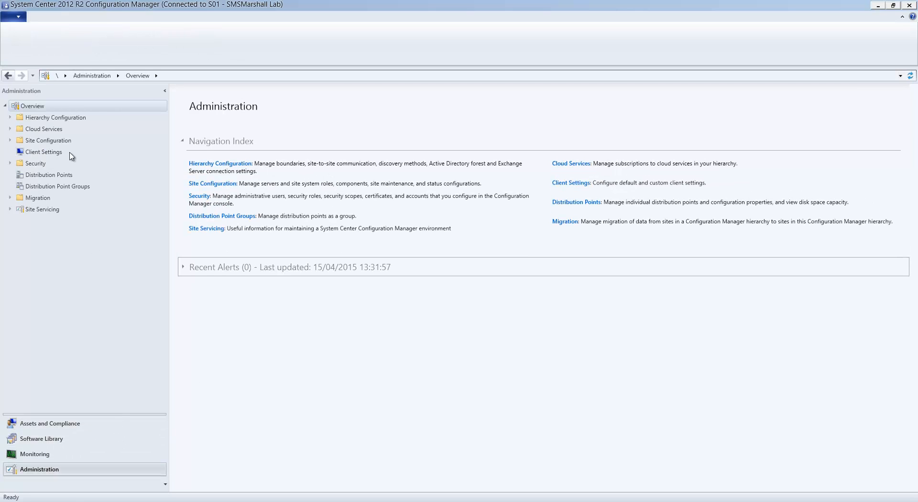
click(26, 120)
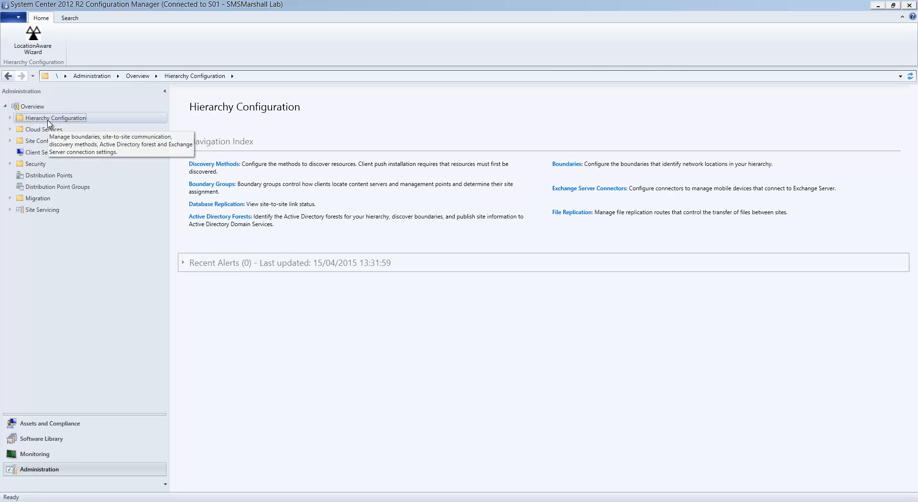
right_click(48, 121)
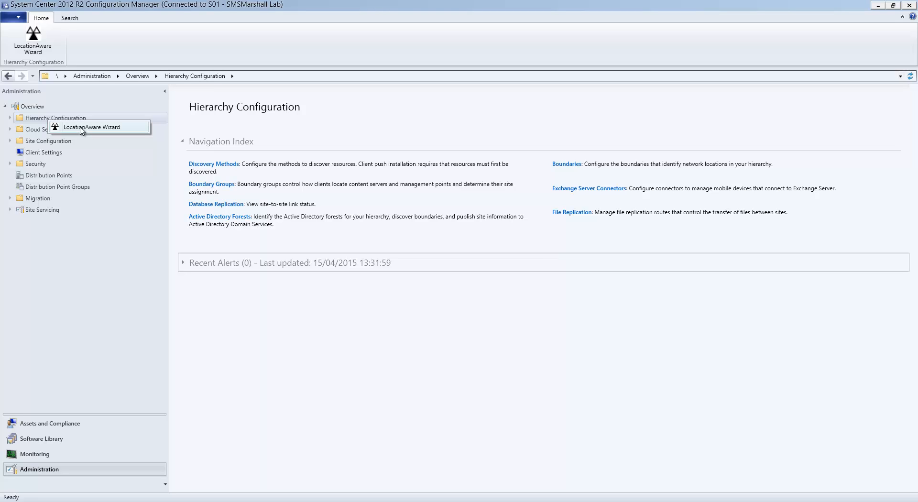
click(96, 39)
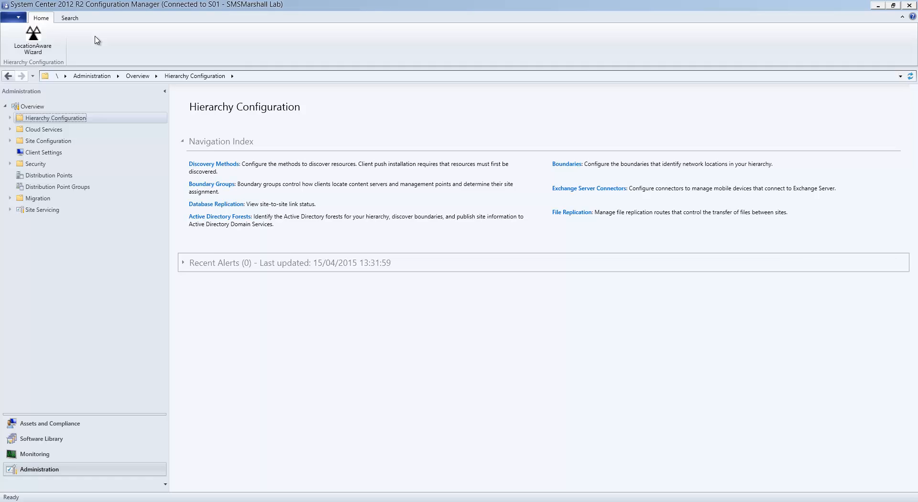
click(32, 44)
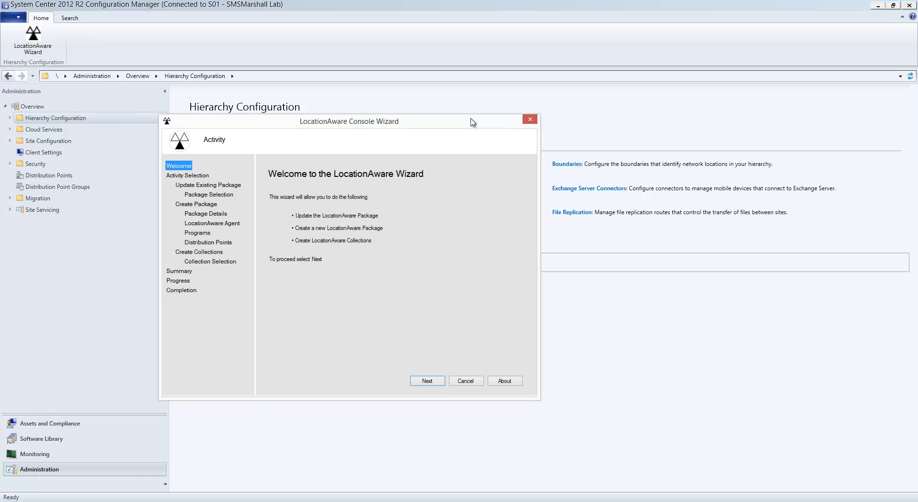
drag(473, 123, 563, 122)
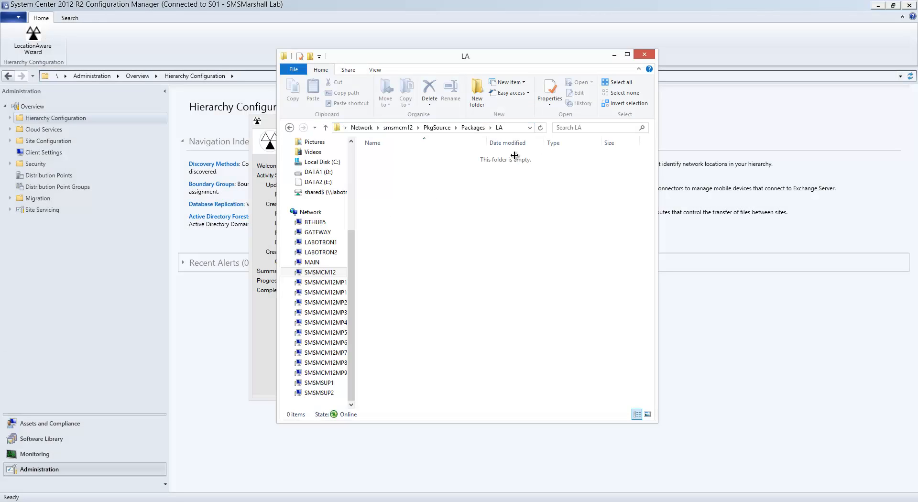
- Copy the package source folder path \\smsmcm12\PkgSource\Packages\LA from File Explorer
click(500, 127)
drag(444, 127, 434, 128)
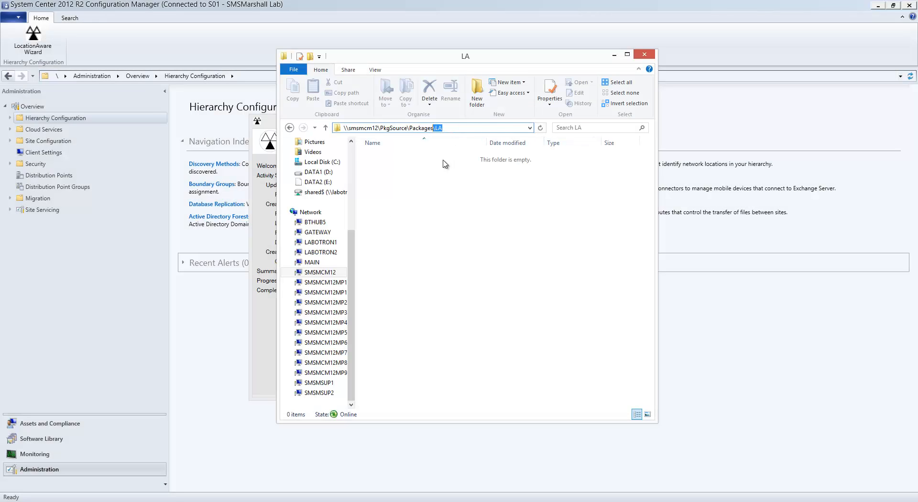
click(448, 180)
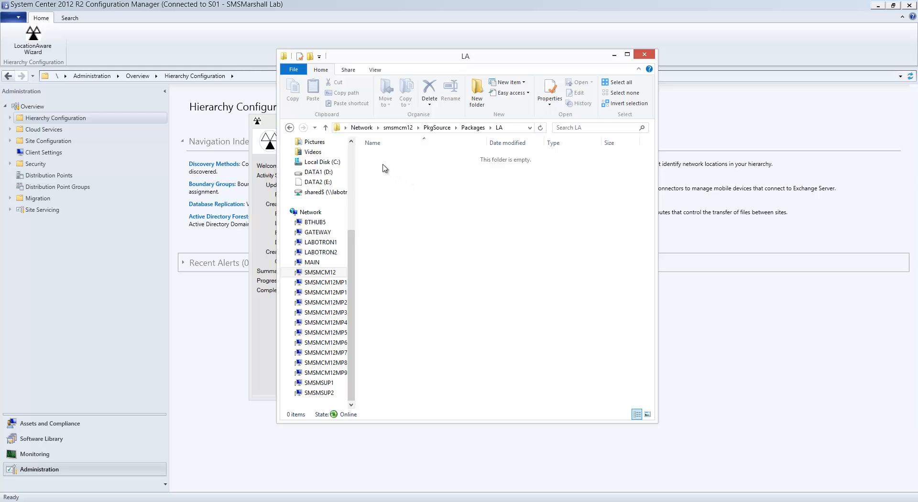
drag(370, 59, 415, 50)
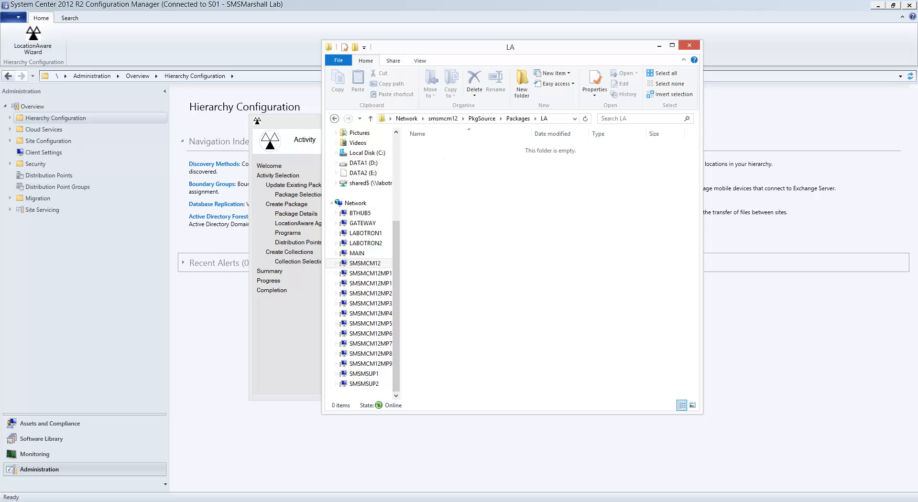
click(512, 118)
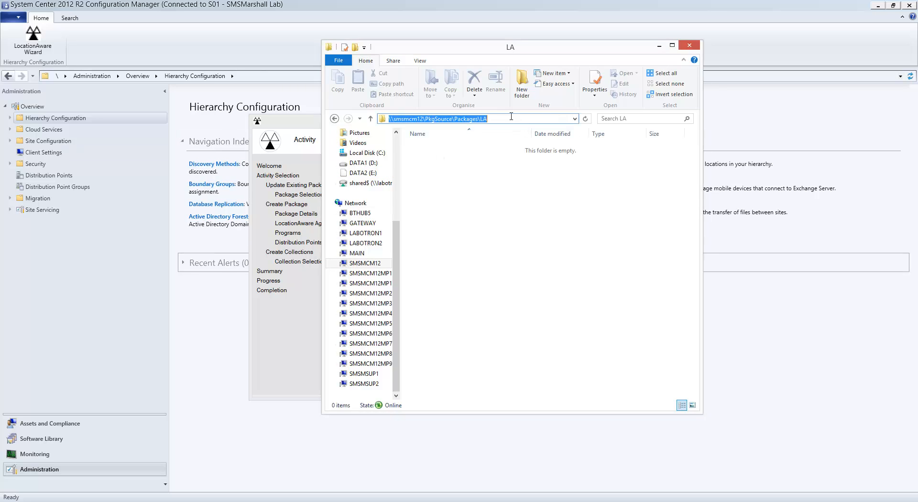
right_click(476, 120)
click(492, 149)
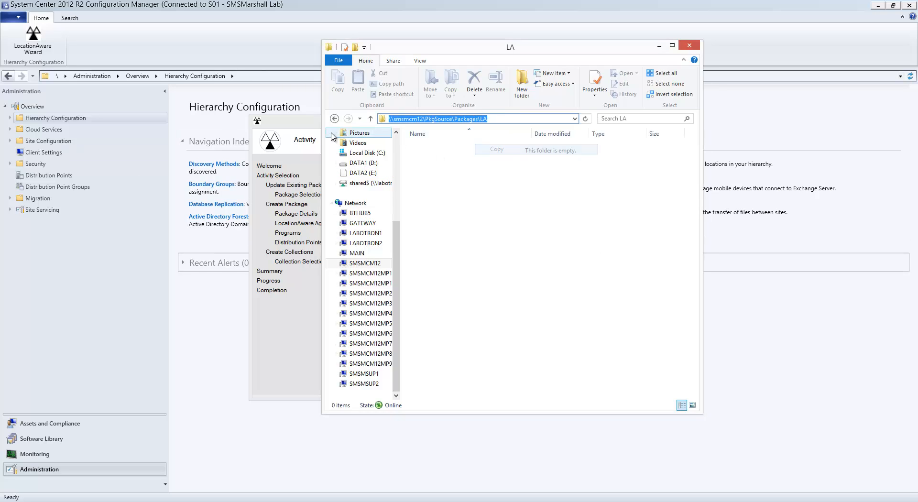
- Return to the LocationAware Console Wizard, choose the Create Package activity, and proceed to its introduction page
click(306, 126)
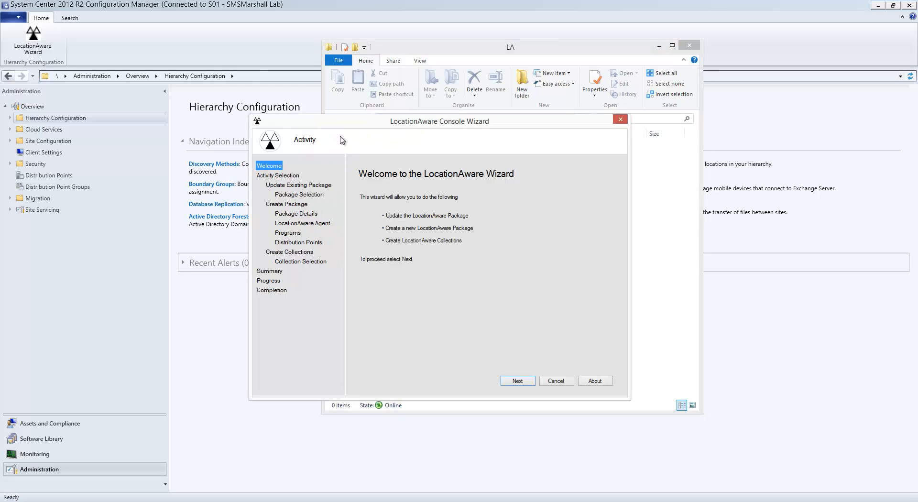
click(525, 382)
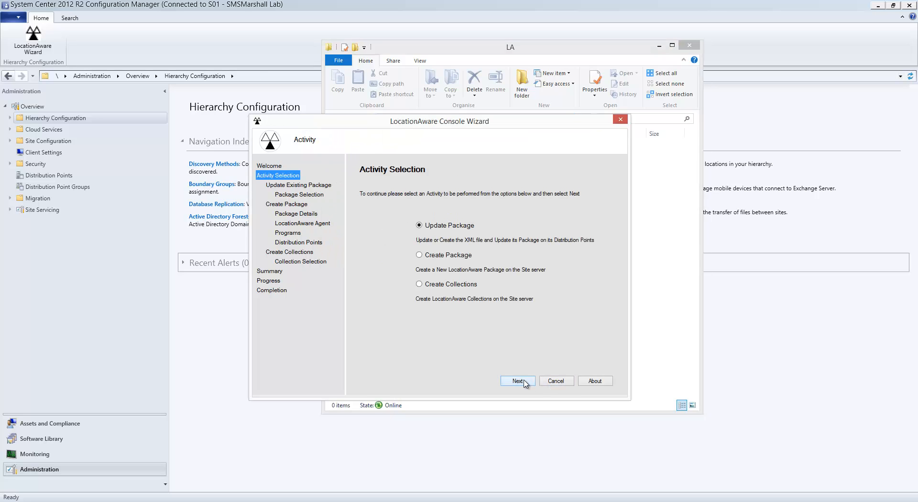
click(438, 257)
click(447, 286)
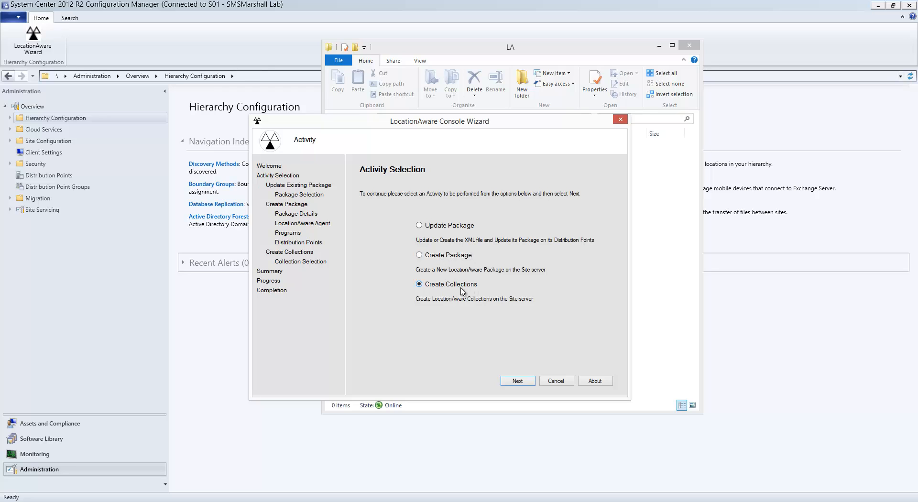
click(435, 257)
click(518, 380)
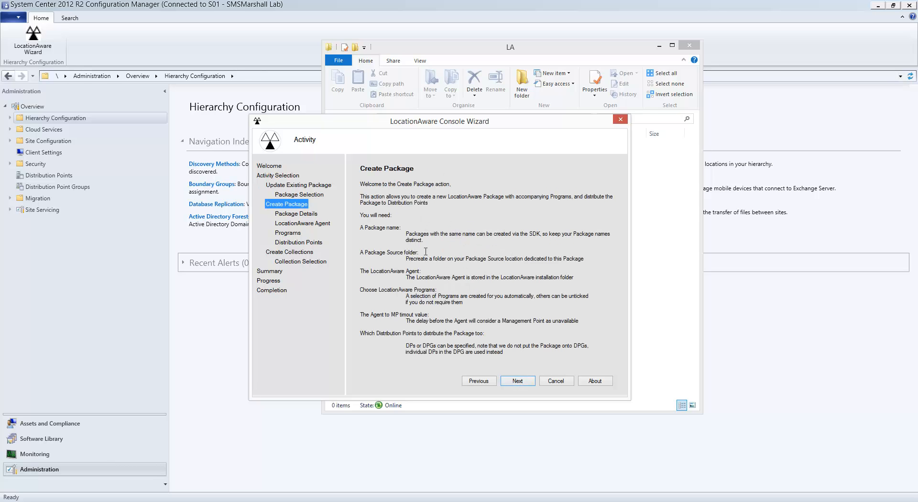
- Name the new package "LocationAware - LA test", set its location to \\smsmcm12\PkgSource\Packages\LA, and continue to the agent settings
click(517, 381)
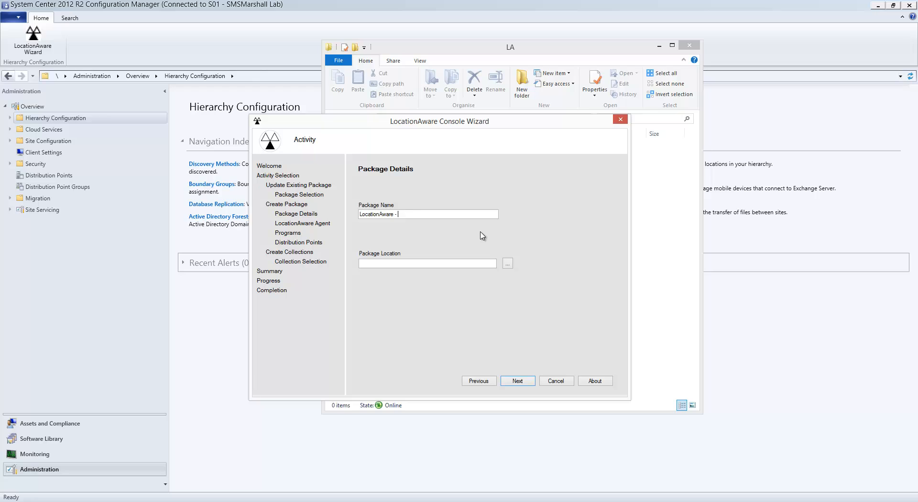
text(LA test)
key(shift+Home)
key(End)
click(410, 259)
key(ctrl+v)
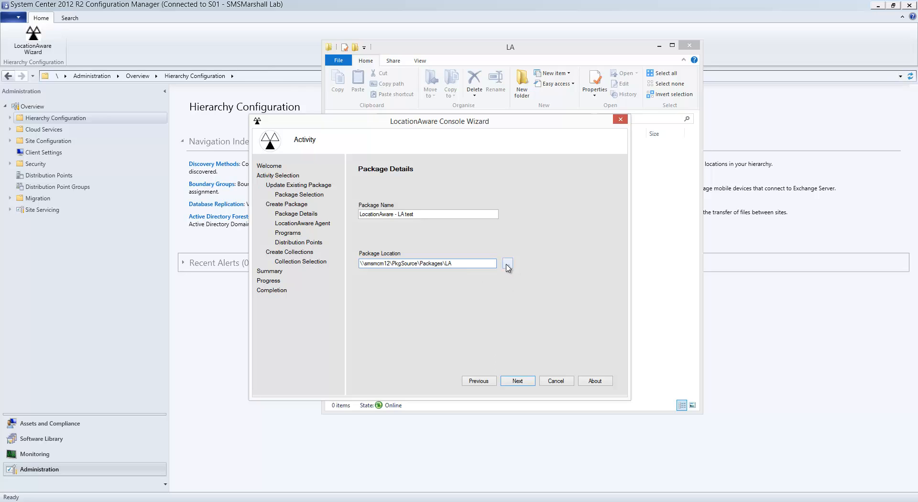
click(511, 381)
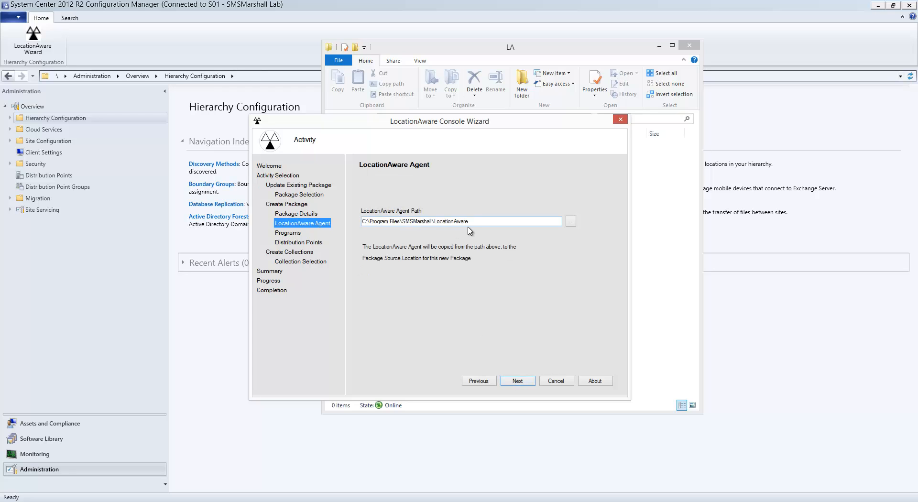
- Keep C:\Program Files\SMSMarshall\LocationAware as the LocationAware Agent path and continue to the program selection
click(475, 221)
key(ctrl+a)
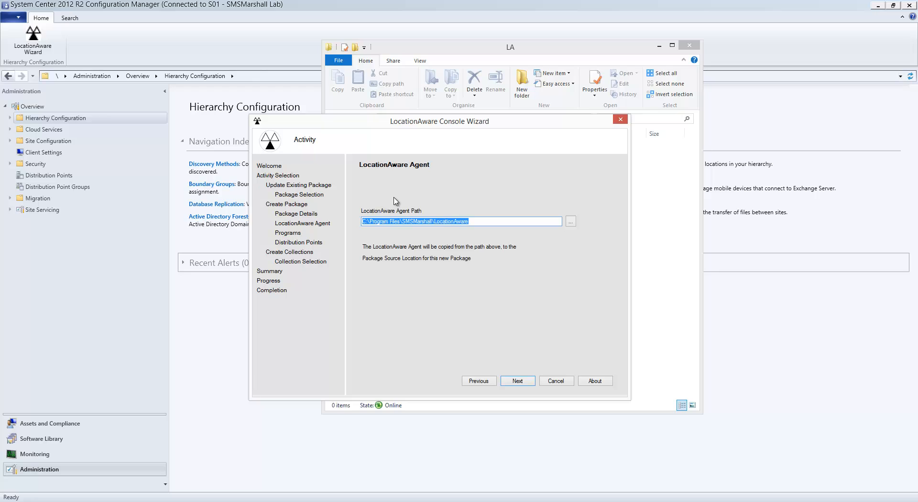
click(487, 223)
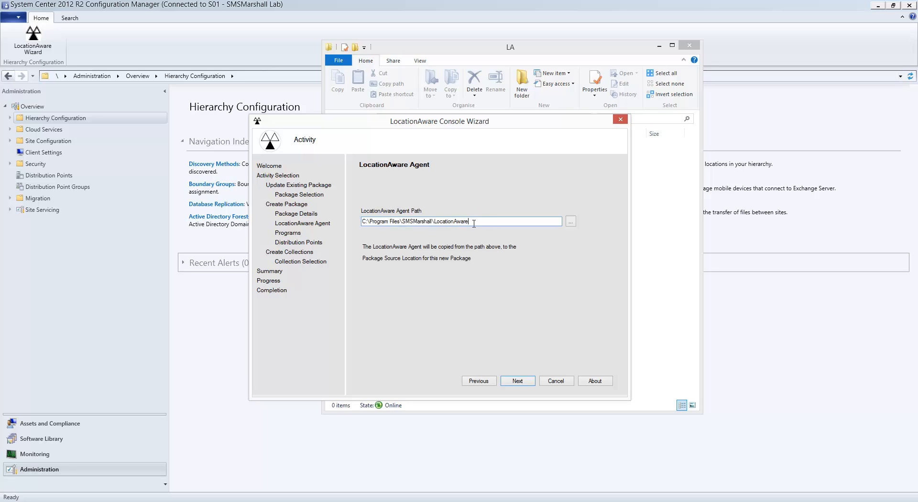
click(516, 381)
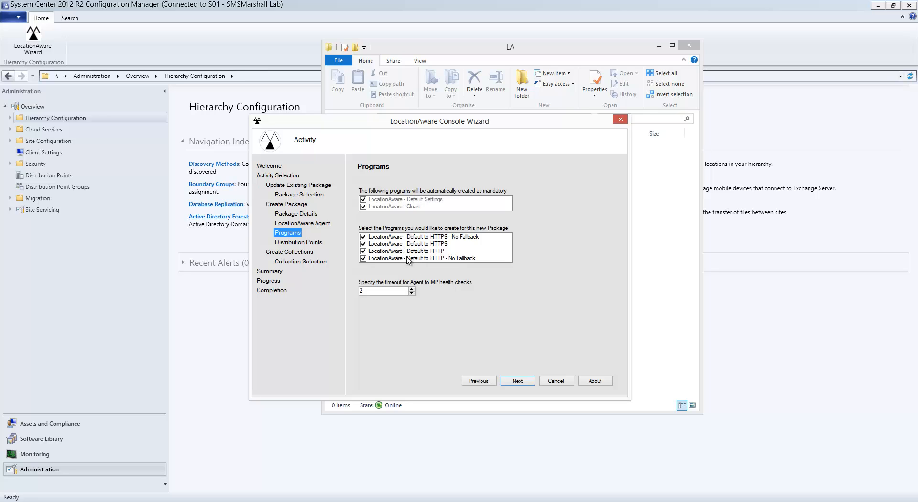
- Accept all programs and the 2-second timeout, select the smsmcm12.smsmarshall.com distribution point, and create the package
click(383, 292)
click(518, 381)
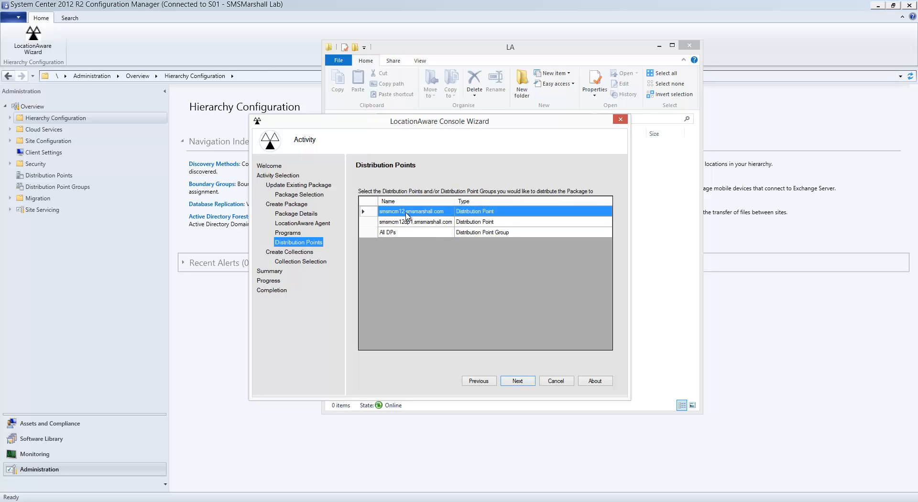
click(522, 386)
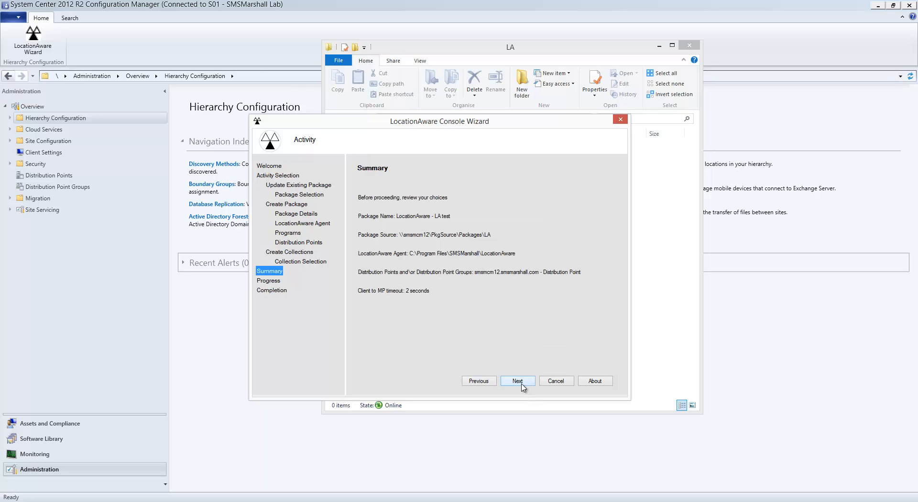
click(522, 387)
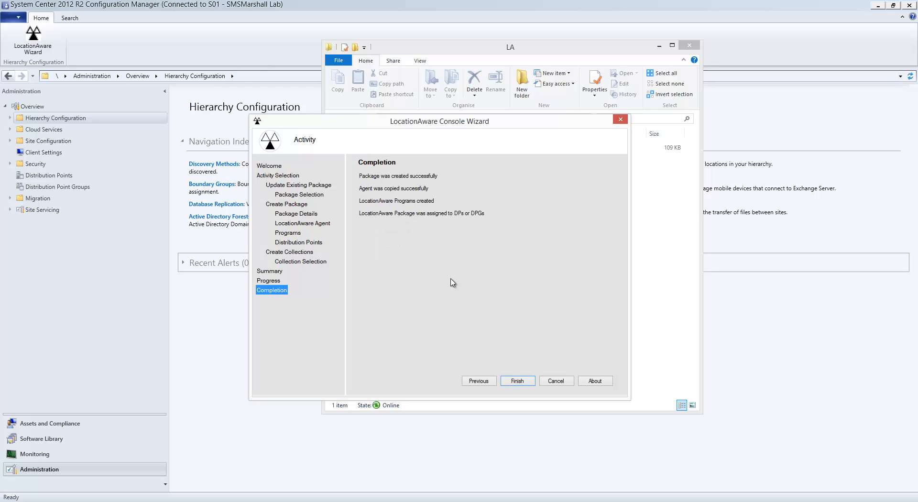
- Go back through the wizard to Activity Selection, choose Create Collections, and proceed to its introduction page
click(511, 385)
click(475, 381)
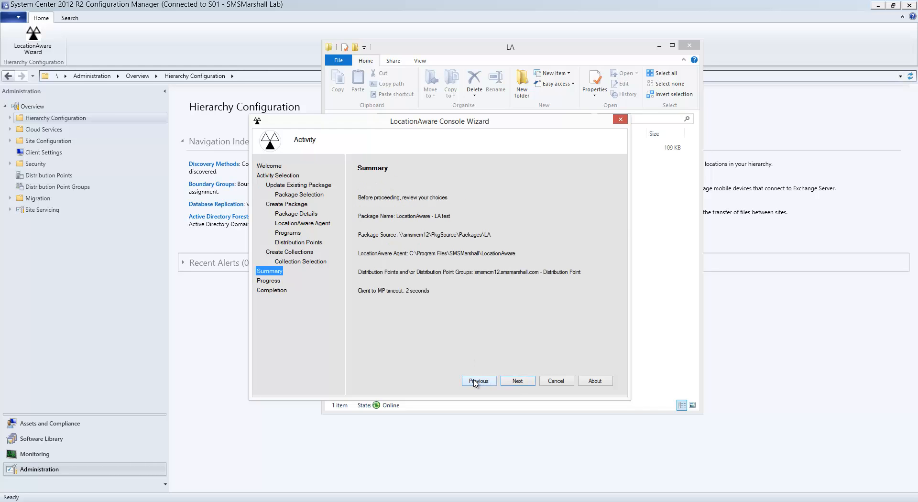
click(475, 382)
click(475, 381)
click(475, 381)
click(475, 381)
click(474, 381)
click(475, 381)
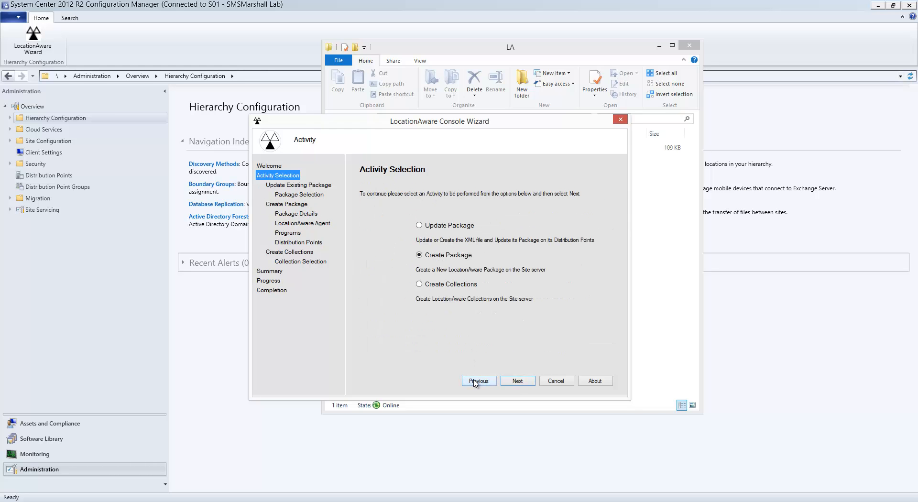
click(475, 382)
click(510, 383)
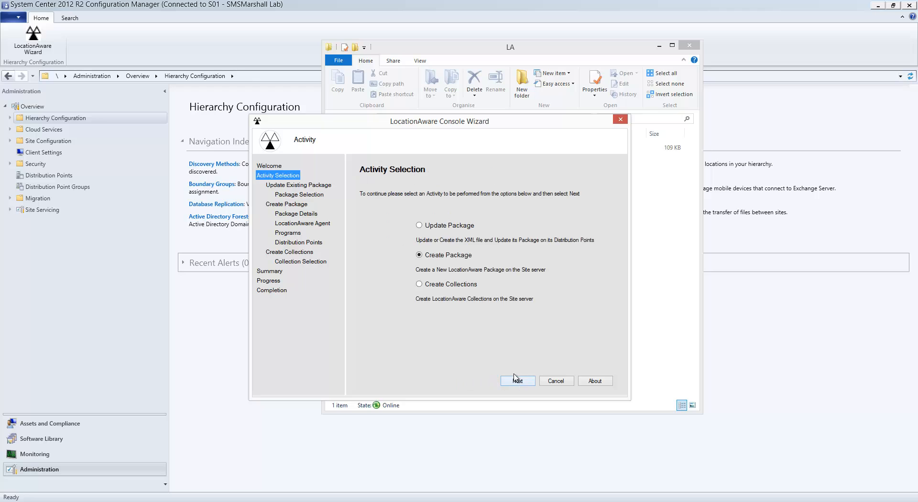
click(437, 285)
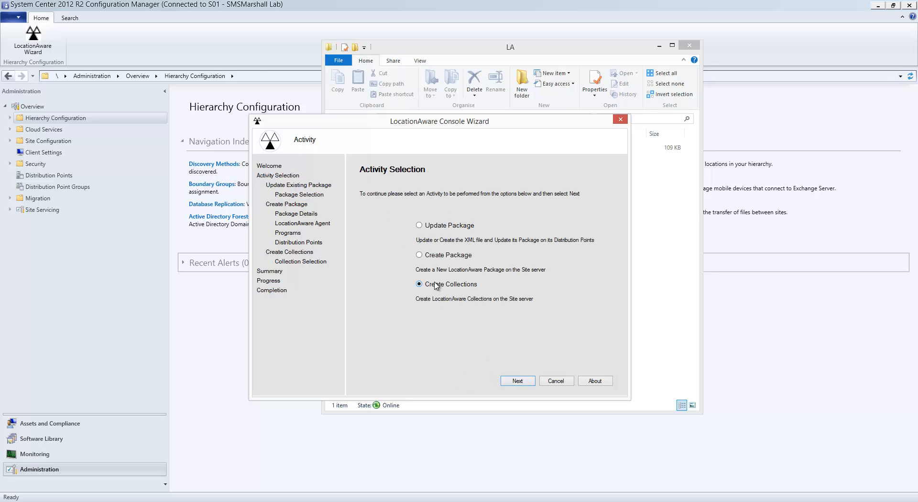
click(520, 381)
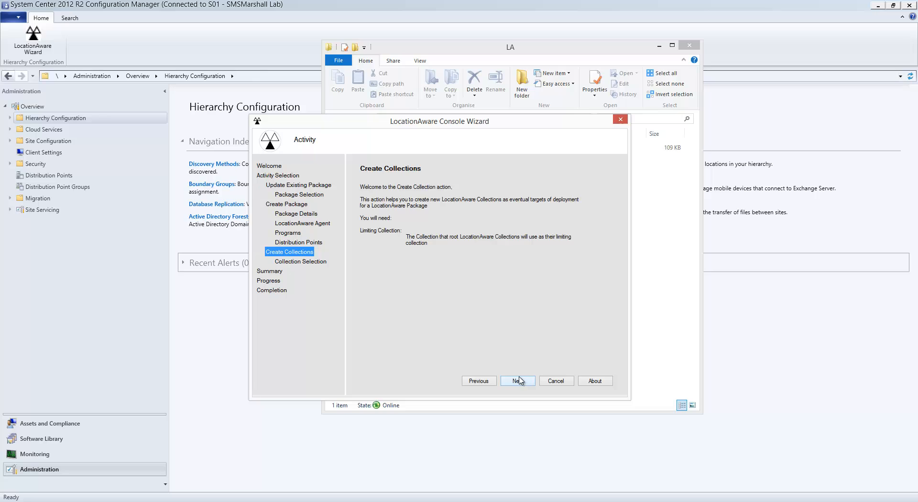
- Create all the LocationAware collections with All Desktop and Server Clients - SMSDM003 as the limiting collection
click(520, 382)
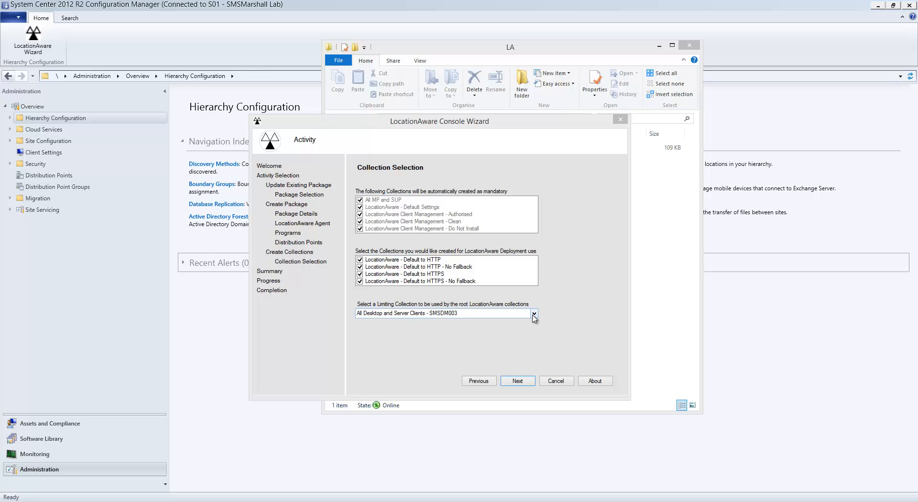
click(534, 316)
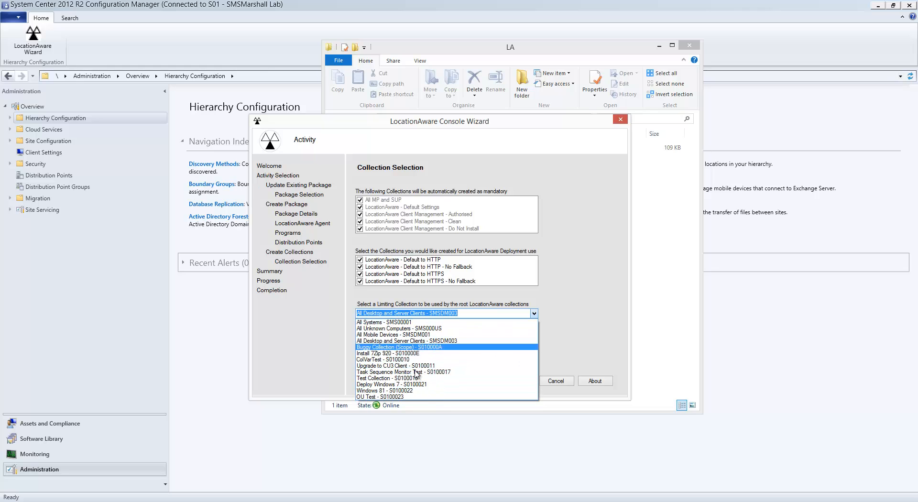
click(591, 315)
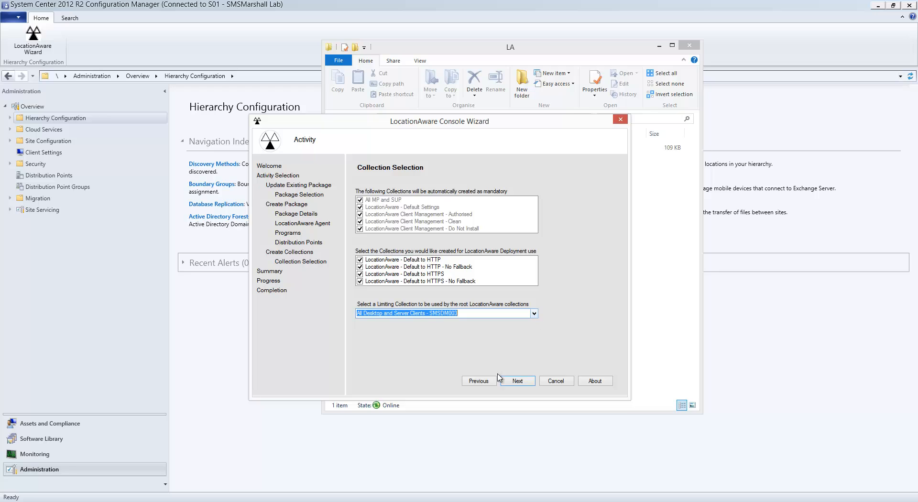
click(518, 381)
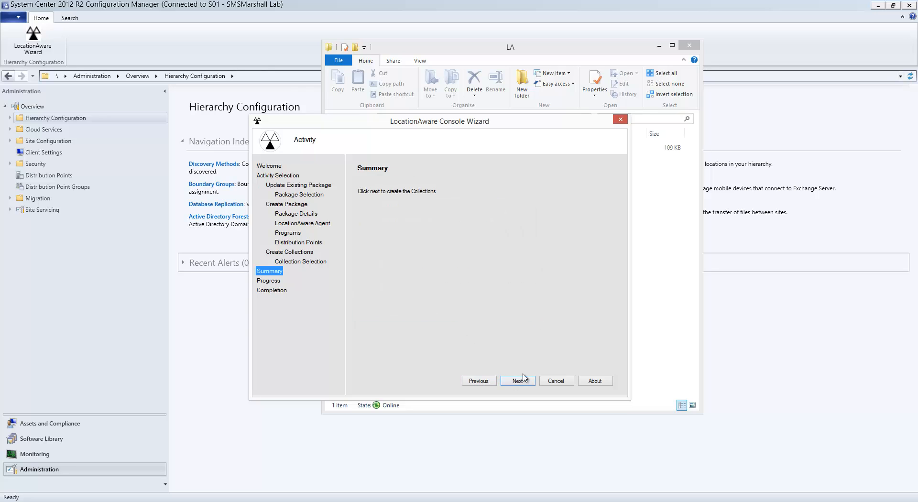
click(518, 382)
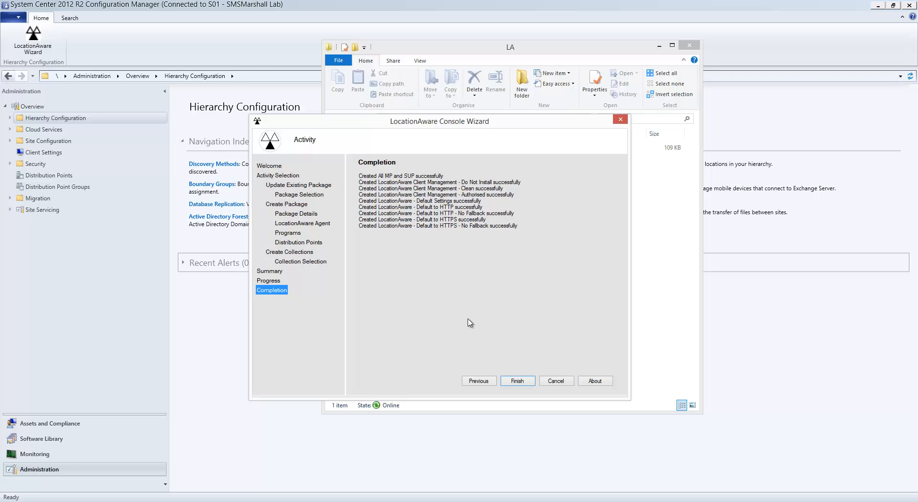
- Return to the wizard's Activity Selection page and choose the Update Package activity
click(471, 382)
click(470, 382)
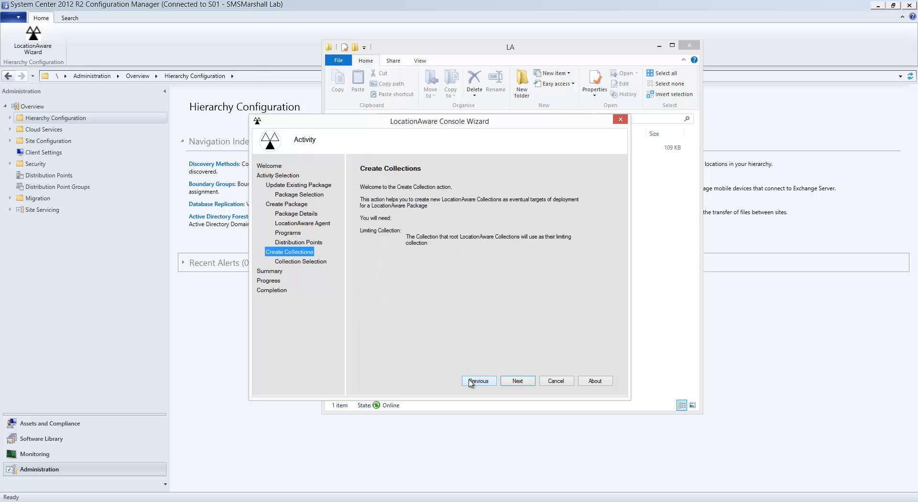
click(470, 382)
click(470, 382)
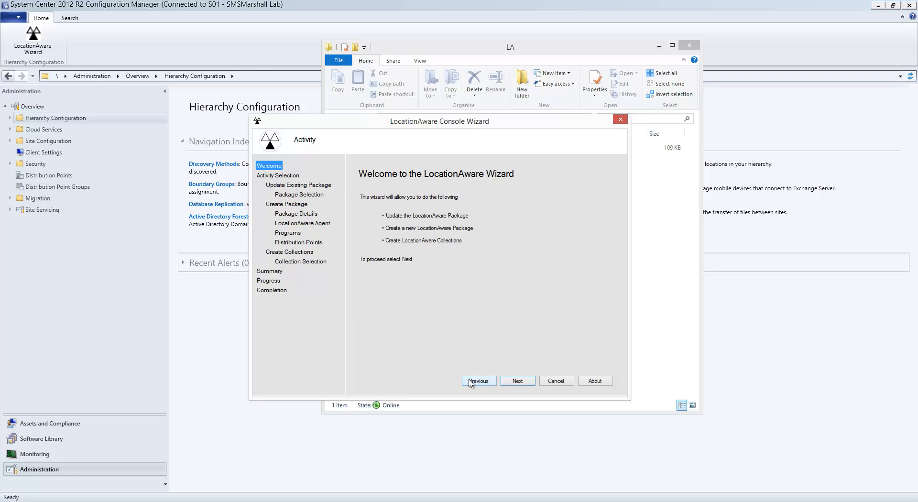
click(521, 385)
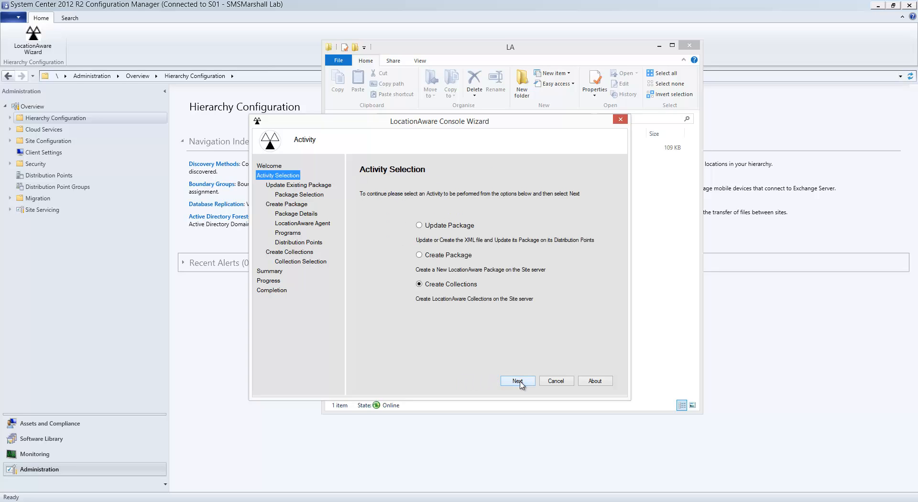
click(432, 226)
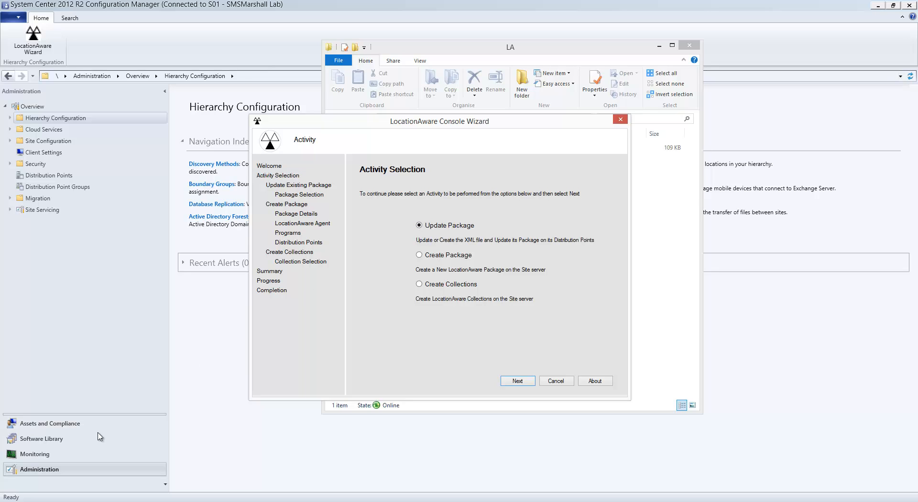
- Switch to the Configuration Manager console, expand Hierarchy Configuration, and view the boundaries and the boundary groups
click(191, 329)
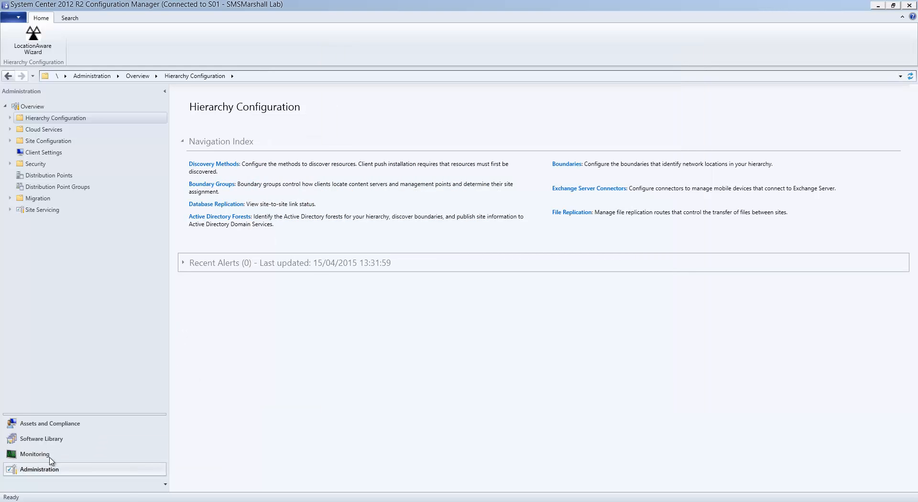
click(10, 118)
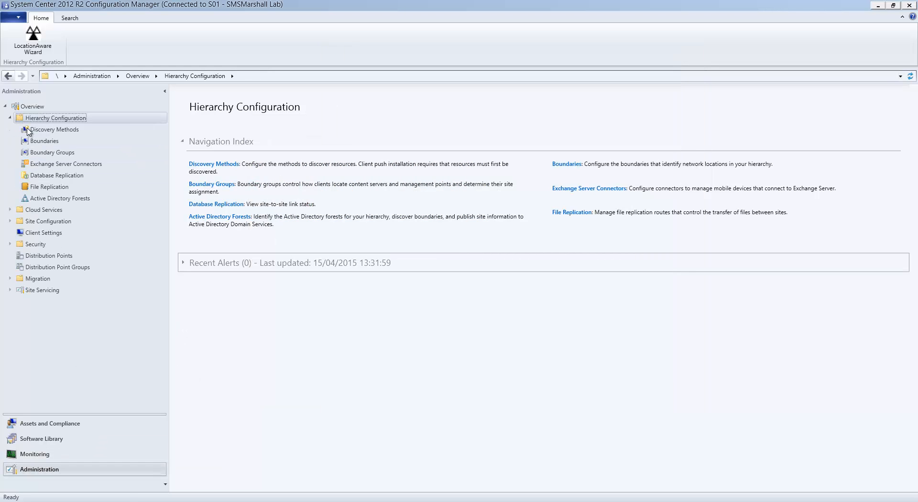
click(45, 142)
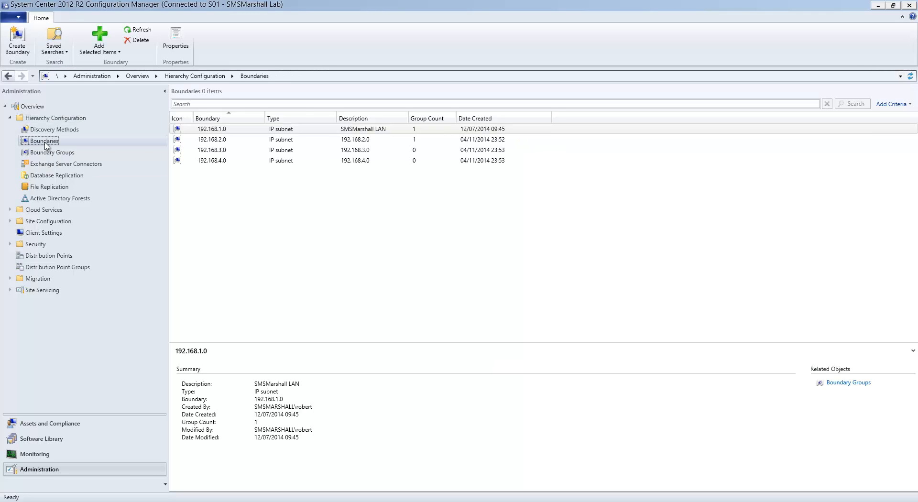
click(54, 153)
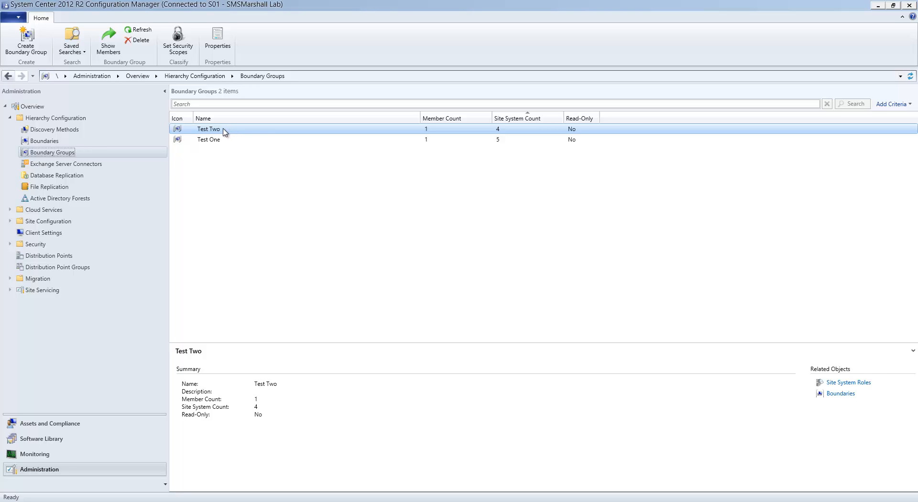
- Open the properties of the Test One boundary group and check which boundaries belong to it
click(218, 140)
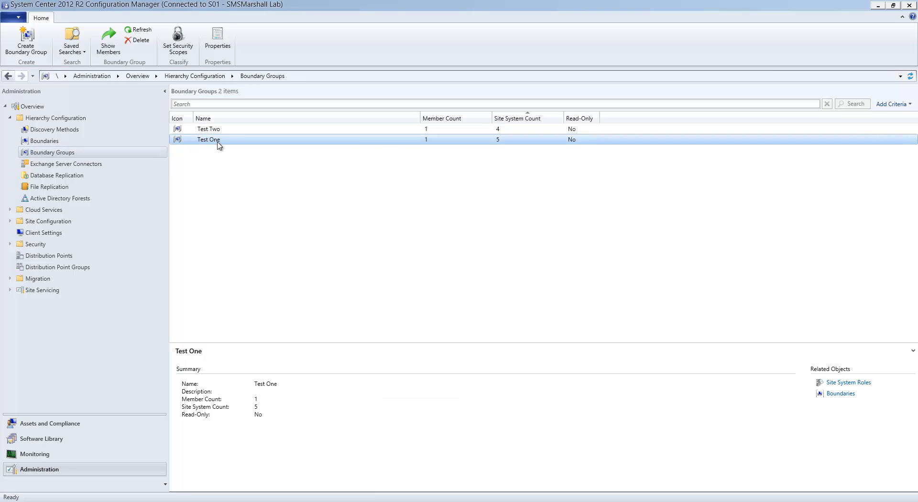
right_click(215, 142)
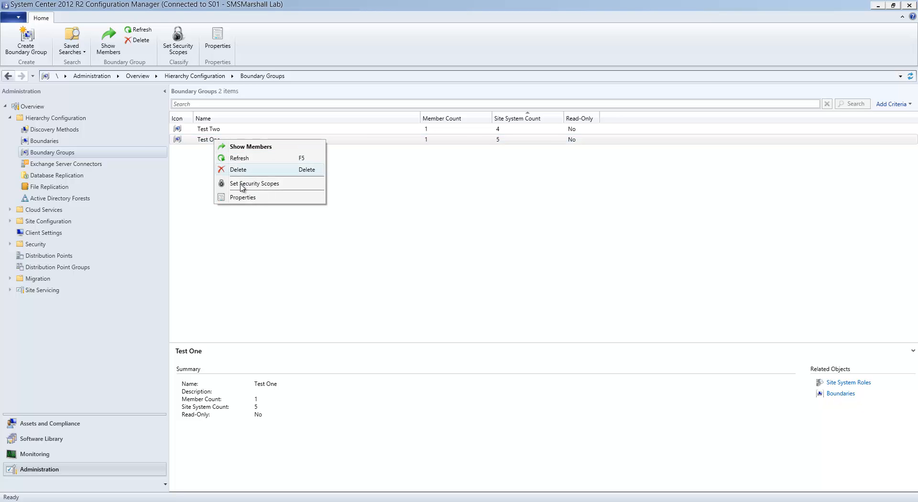
click(240, 197)
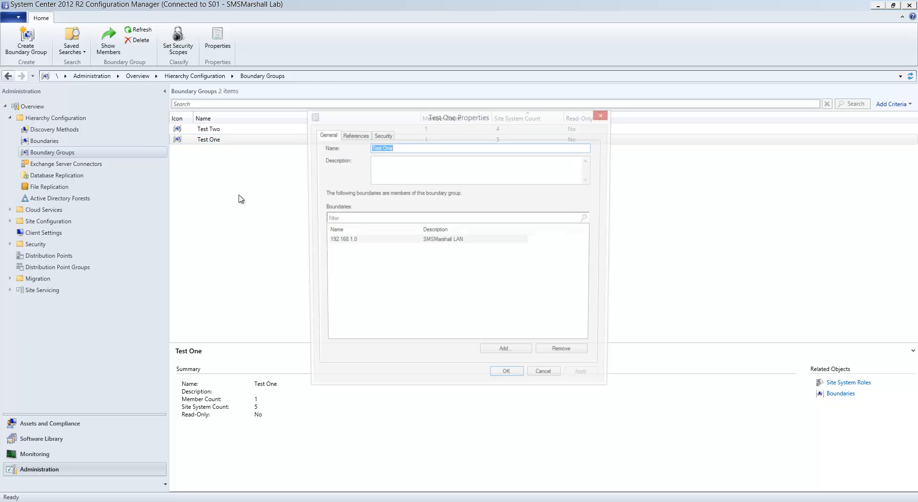
click(346, 242)
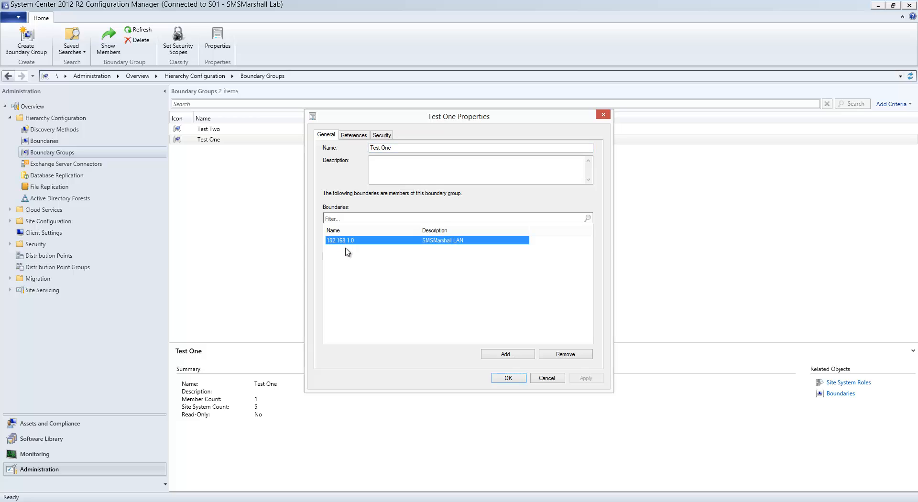
- Review the site system servers and their connection speeds in the Test One boundary group's references
click(359, 137)
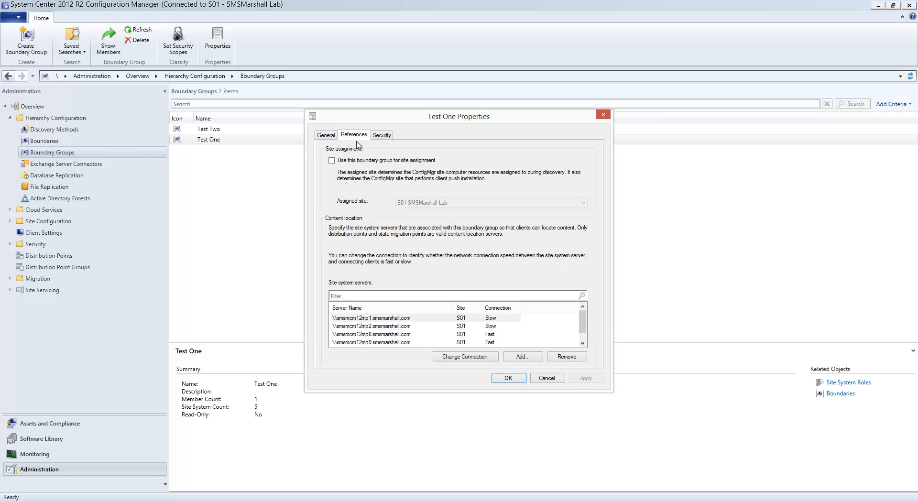
click(386, 318)
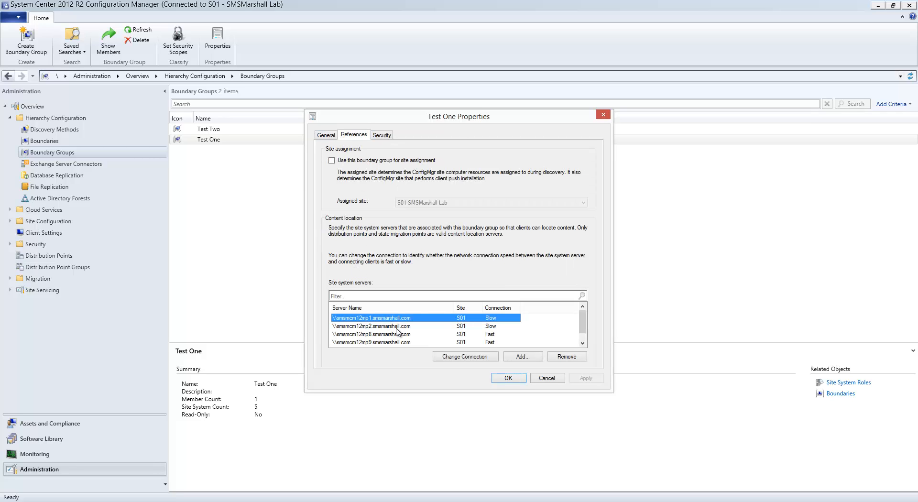
key(Down)
key(Down)
key(Down)
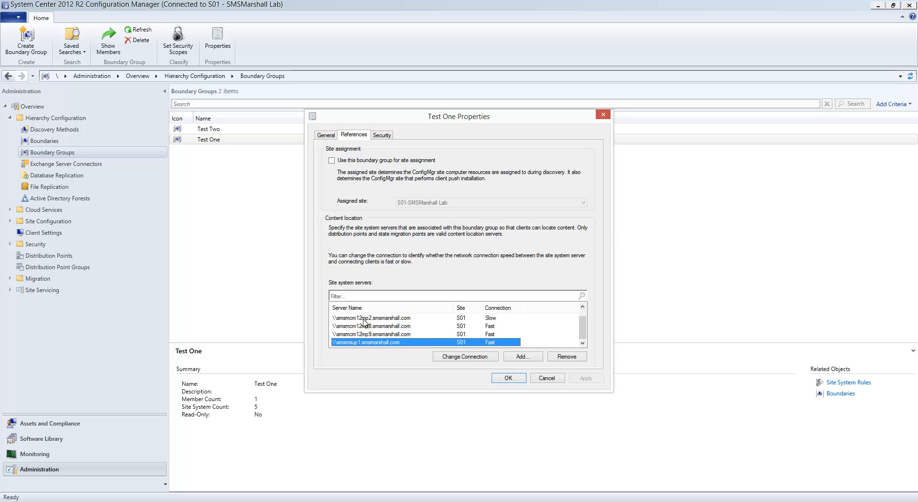
scroll(584, 323, up, 1)
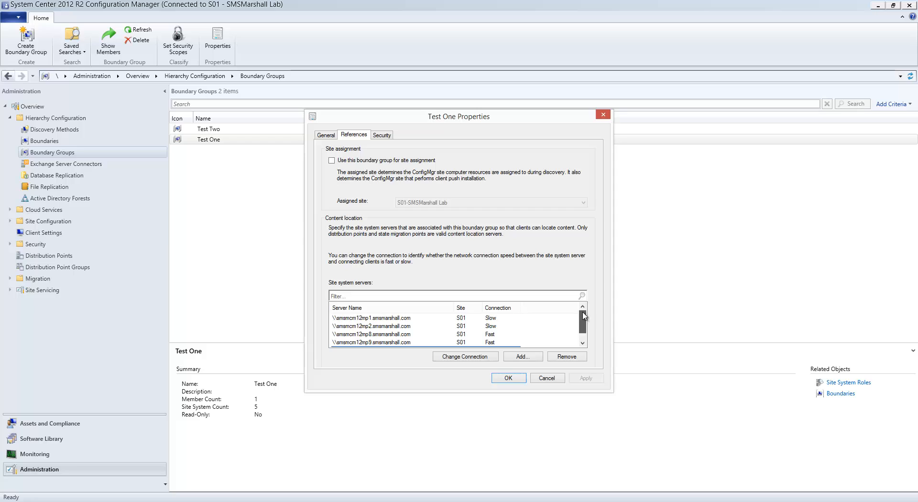
- Compare the connection settings of individual site system servers, including smsmcm12mp1, smsmcm12mp2, smsmcm12mp8 and smsmsup1, in the Test One references
click(477, 319)
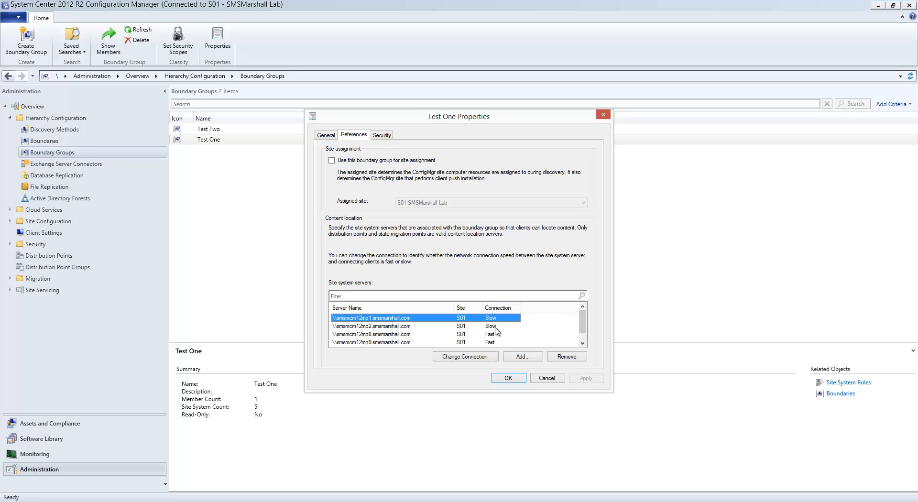
click(492, 334)
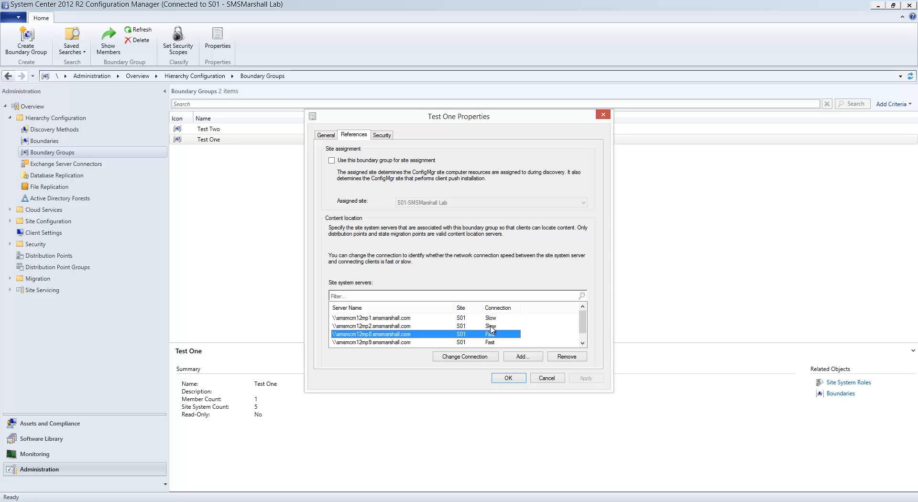
click(492, 327)
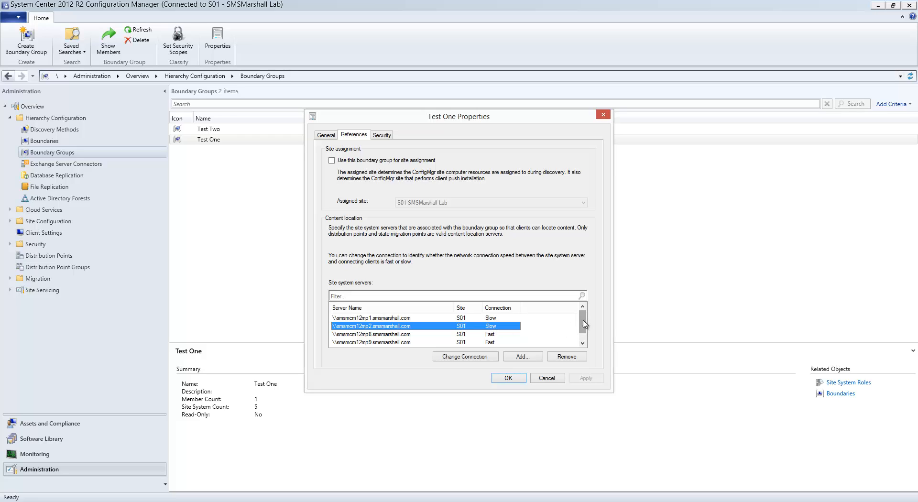
drag(582, 321, 583, 326)
drag(584, 316, 583, 330)
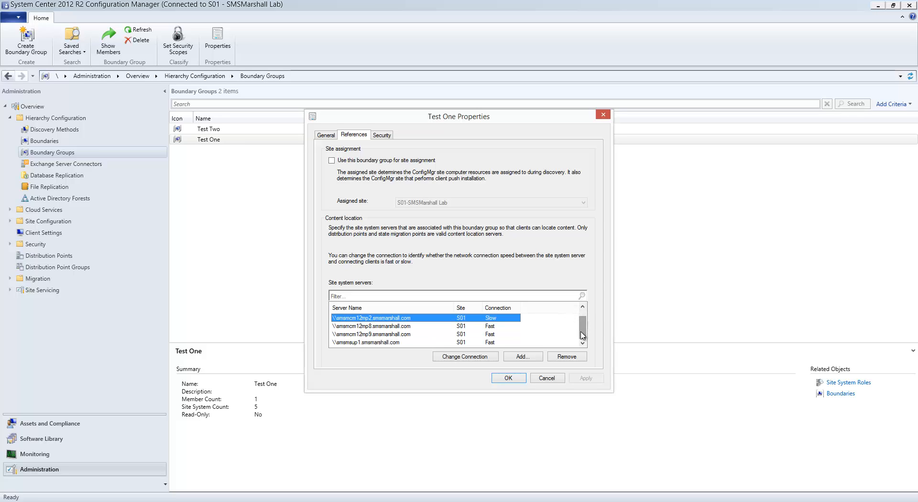
click(496, 342)
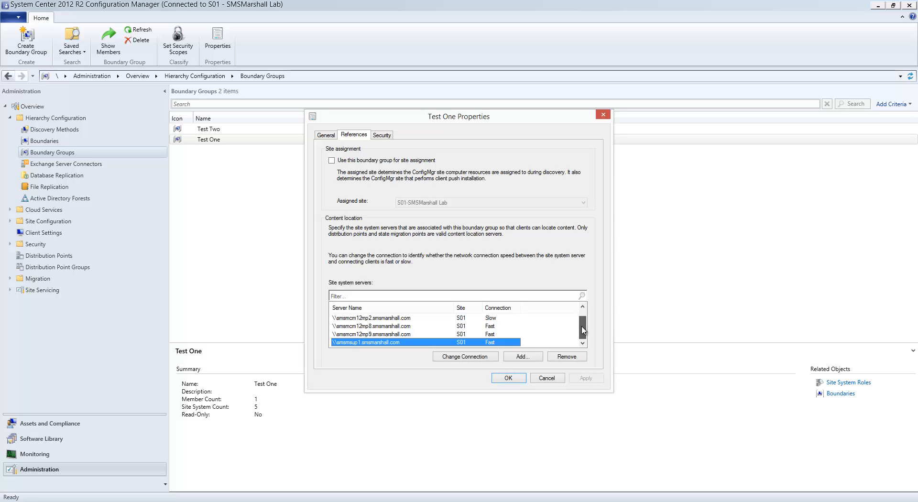
drag(585, 328, 584, 330)
drag(584, 330, 583, 322)
- Go through the site system servers one by one, and highlight the smsmcm12mp1 and smsmcm12mp2 pair, followed by smsmcm12mp8 and smsmcm12mp9
click(426, 318)
key(Down)
key(Down)
key(Down)
key(Down)
key(Up)
key(Down)
key(Home)
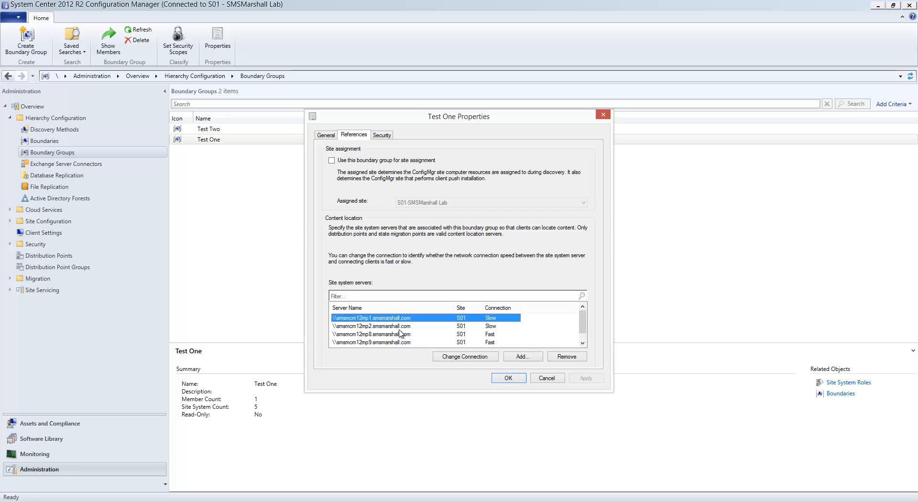
key(shift+Down)
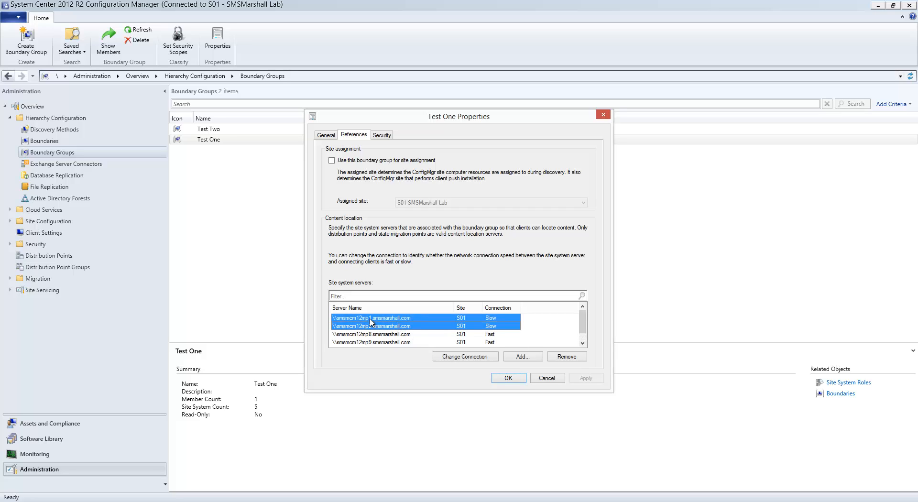
click(373, 335)
shift+click(388, 342)
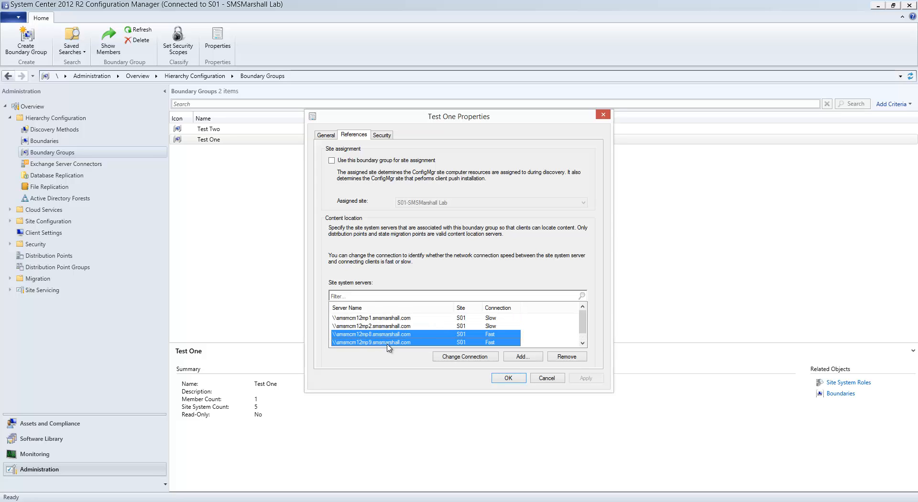
- Recheck the Test One group's member boundaries and referenced servers, and close its properties without saving
click(327, 136)
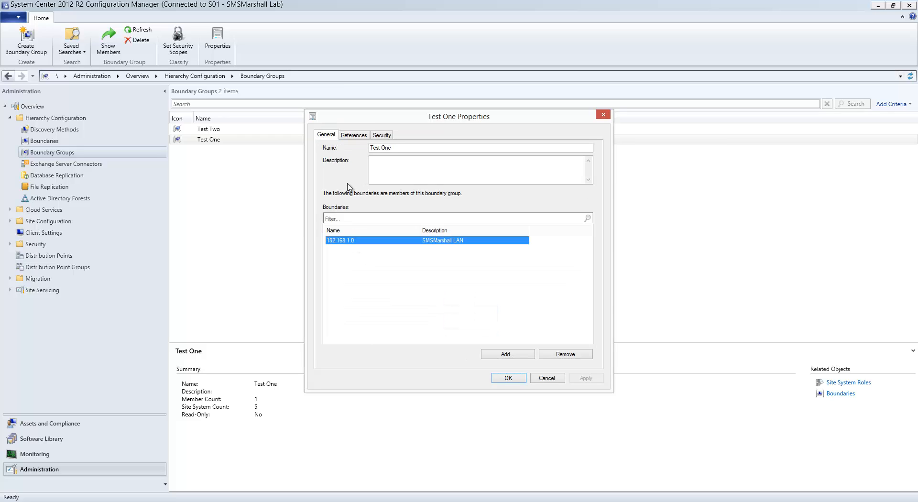
click(348, 136)
shift+click(375, 342)
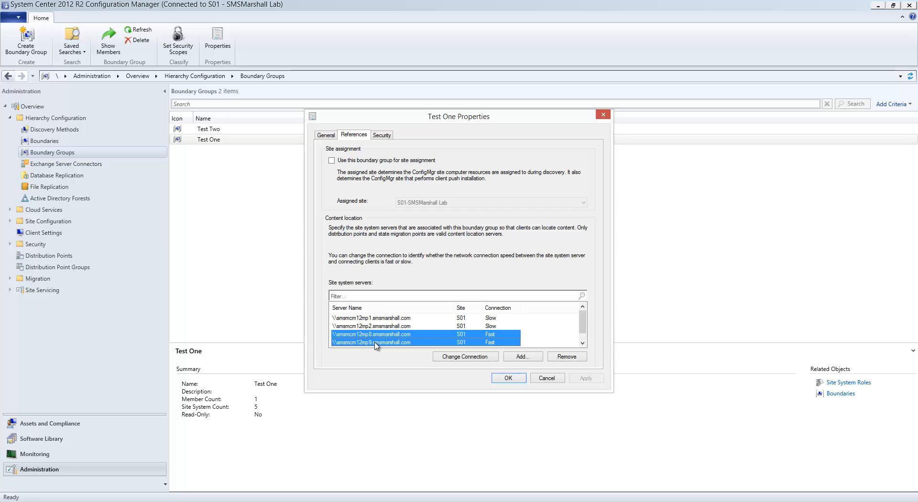
scroll(375, 344, down, 1)
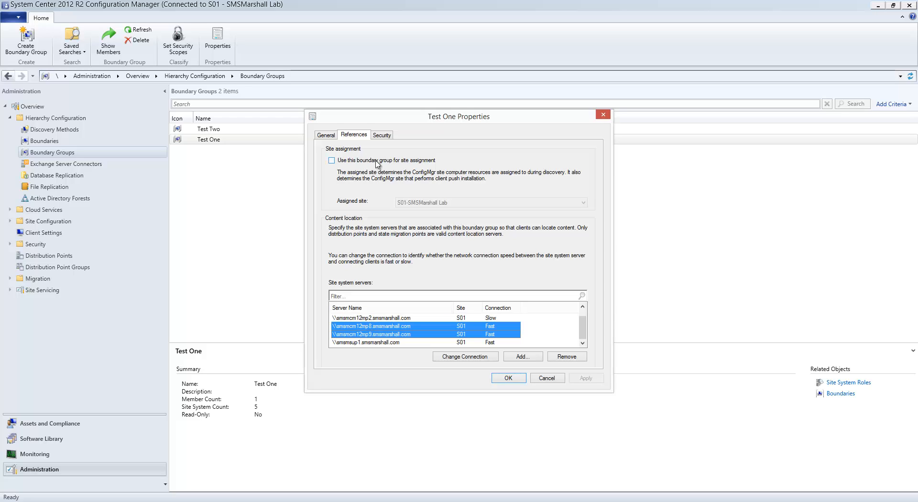
click(375, 319)
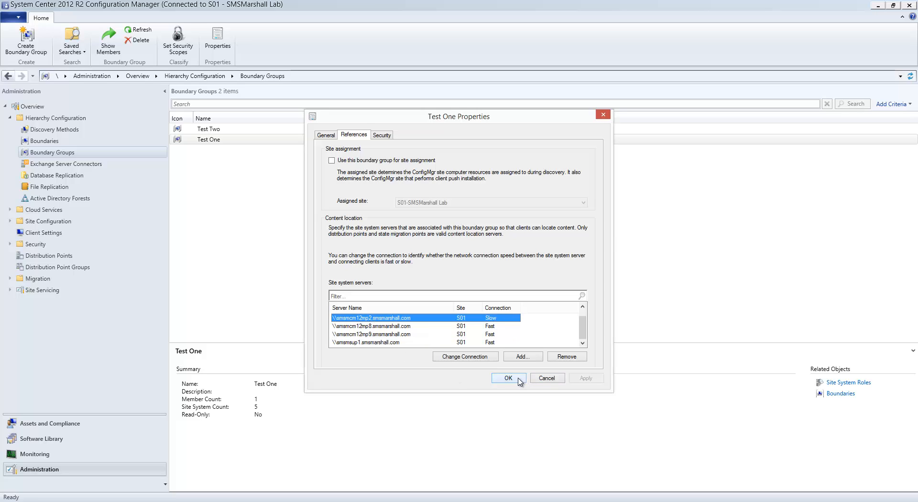
click(544, 380)
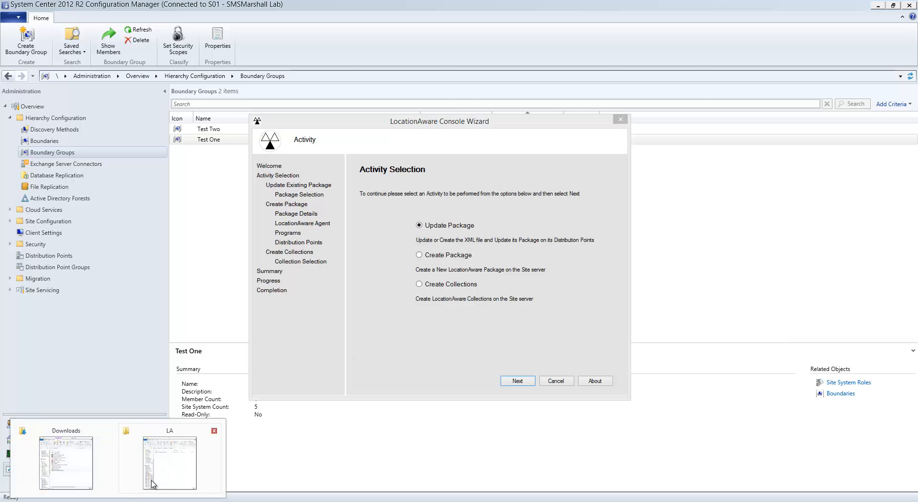
- Bring up the LA package source folder, check its LocationAwareAgentV3.exe file, and move the folder window away from the wizard
click(162, 471)
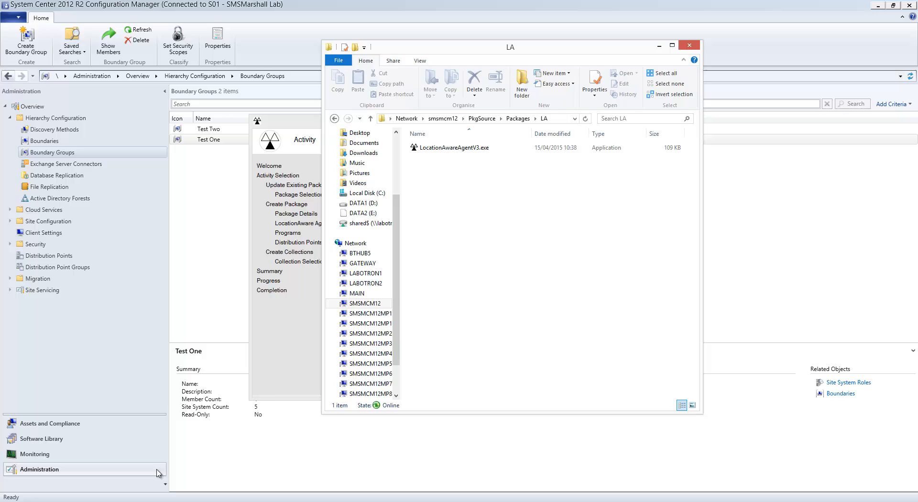
click(475, 150)
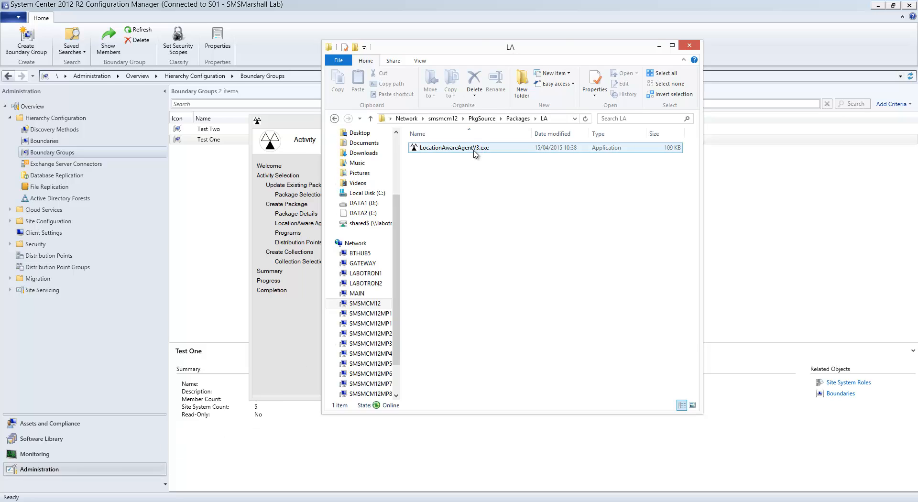
click(472, 152)
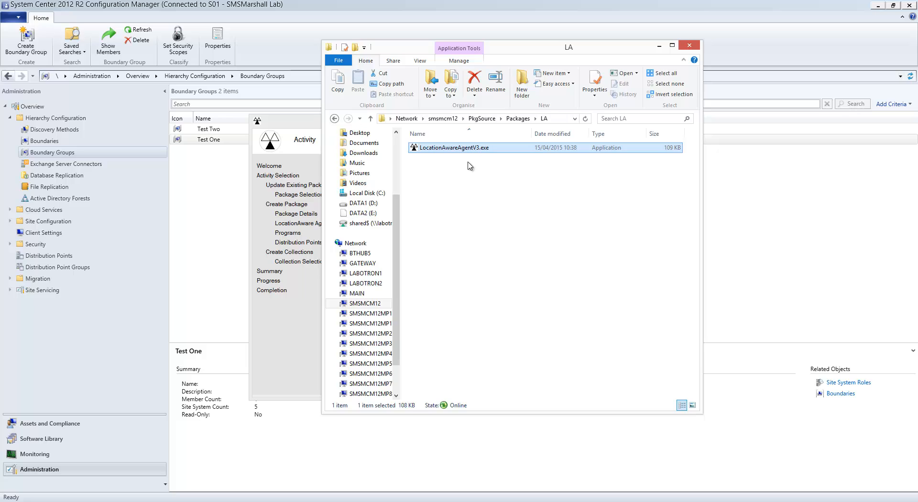
drag(392, 50, 489, 60)
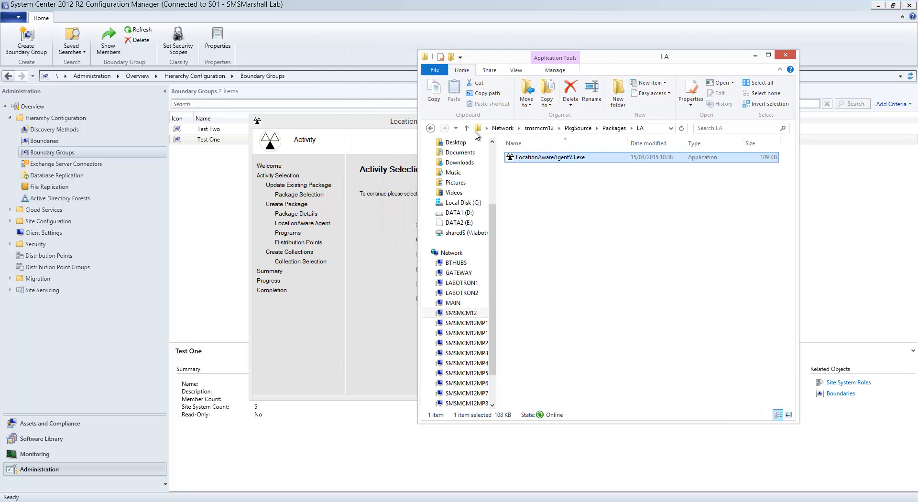
- Continue the LocationAware wizard with the Update Package activity and select the package LocationAware - LA test - S0100064
click(362, 128)
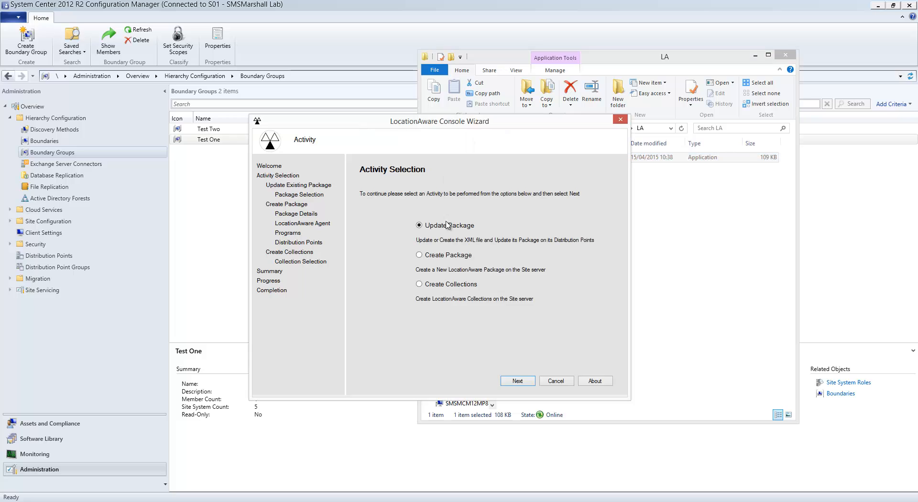
click(514, 383)
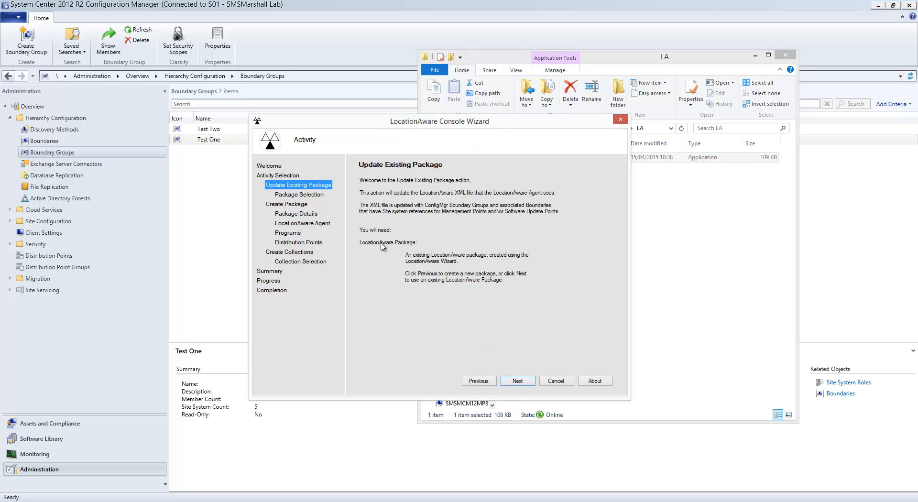
click(517, 381)
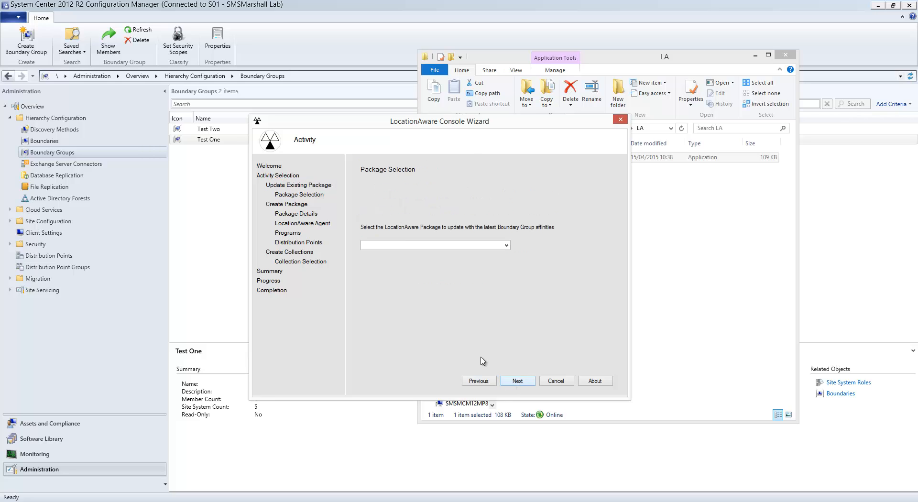
click(506, 245)
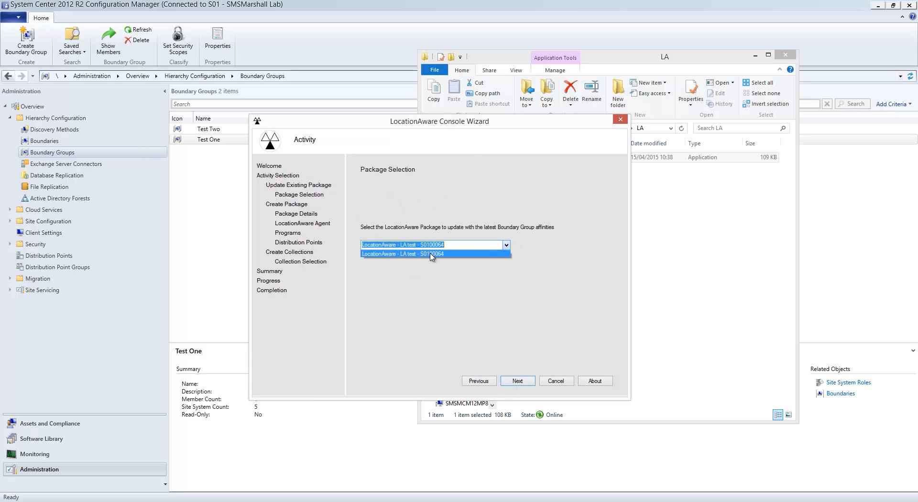
click(432, 255)
click(402, 246)
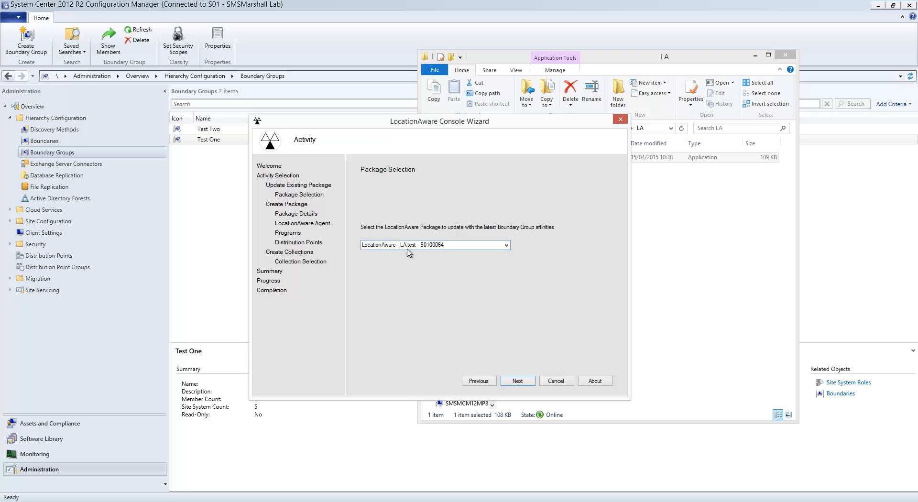
key(shift+Home)
click(410, 246)
- Start the package update from the wizard's summary and confirm updating it on its distribution points
click(517, 381)
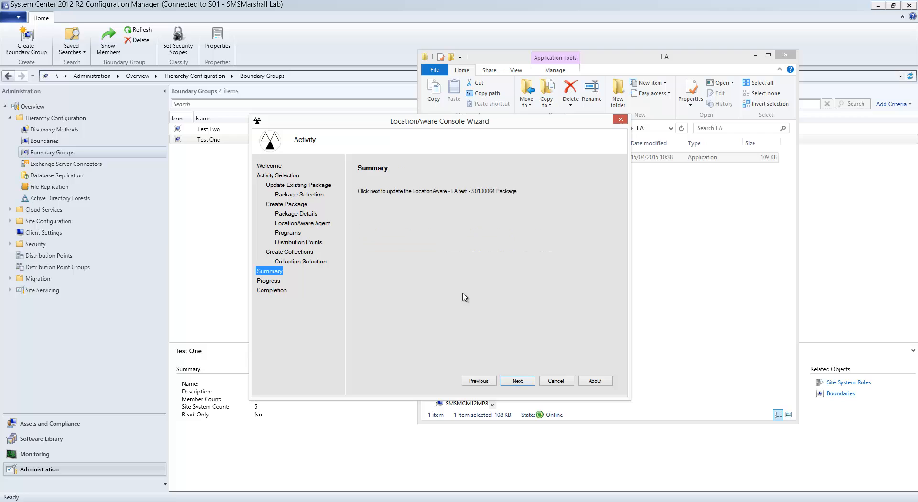
click(517, 380)
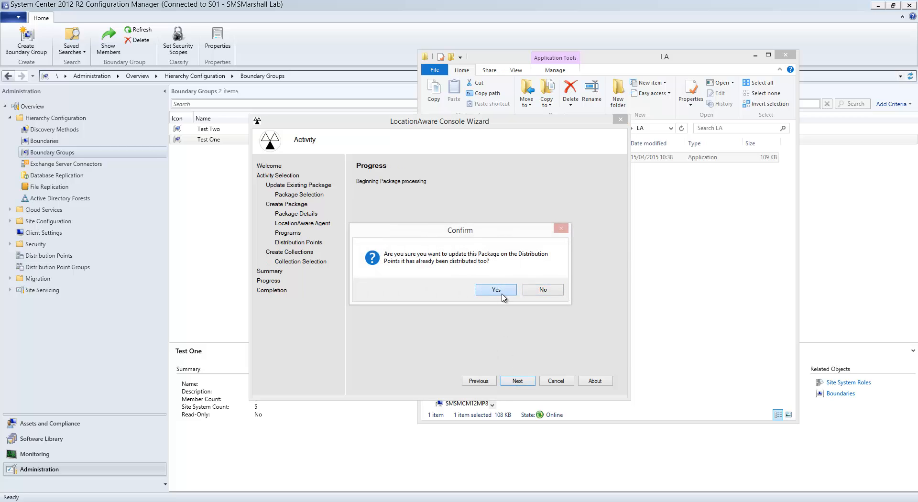
click(496, 290)
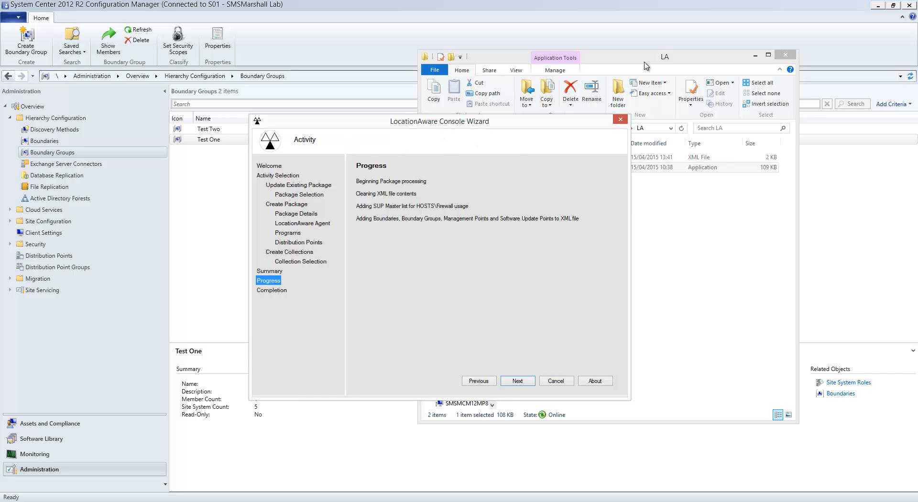
- Open LA.XML from the LA folder, examine its software update point entries, and close the file
drag(647, 60, 661, 50)
click(556, 152)
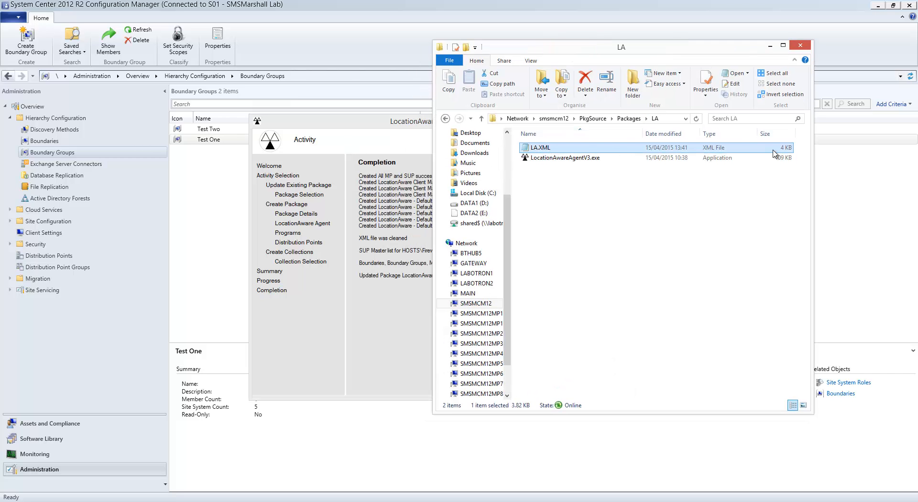
double_click(597, 150)
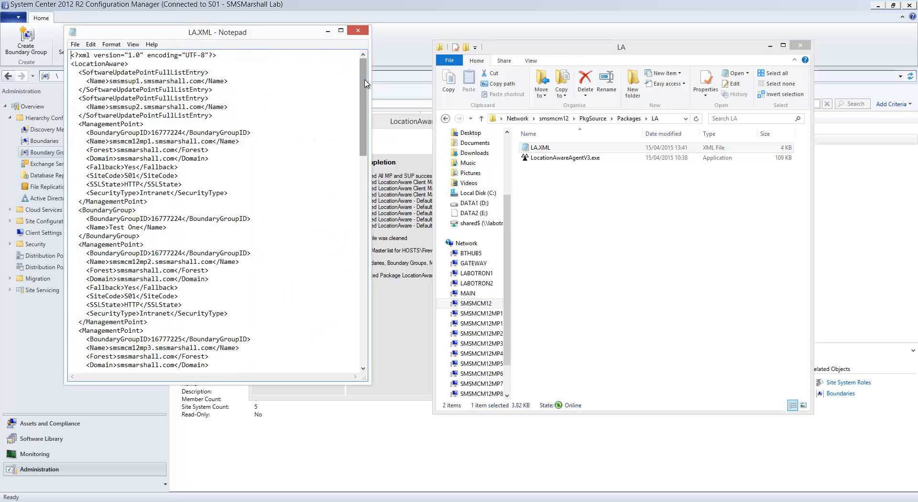
drag(366, 83, 342, 64)
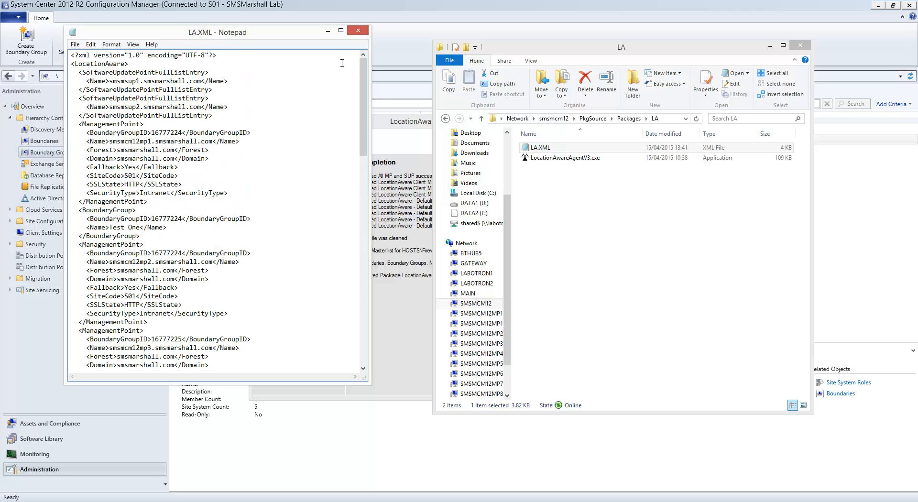
key(shift+Down)
key(shift+Down)
key(shift+Down)
key(shift+Down)
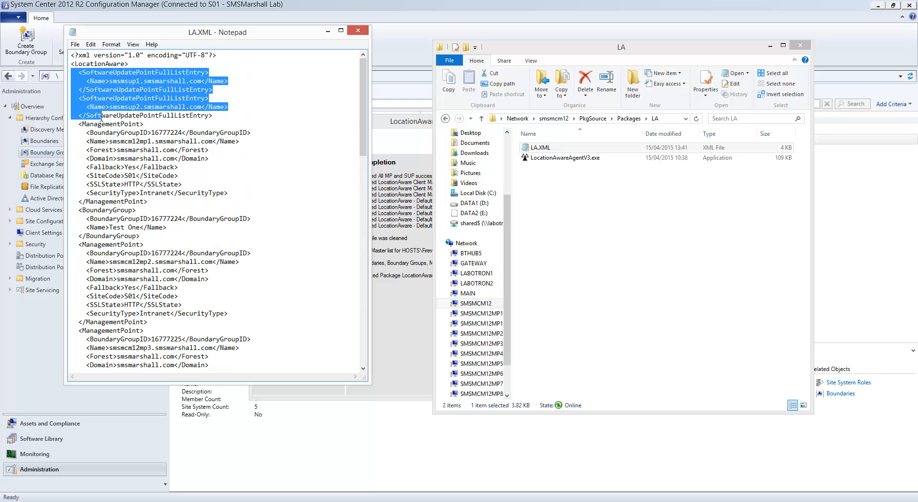
drag(299, 32, 288, 35)
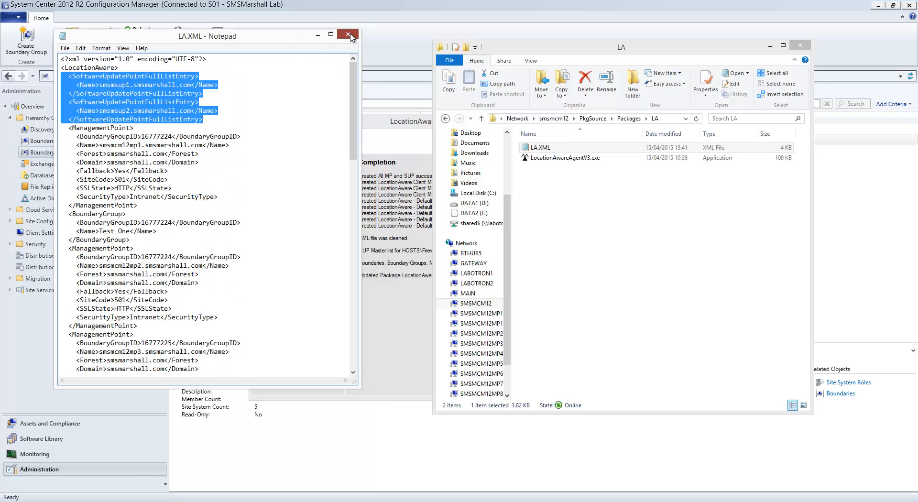
click(348, 35)
click(348, 37)
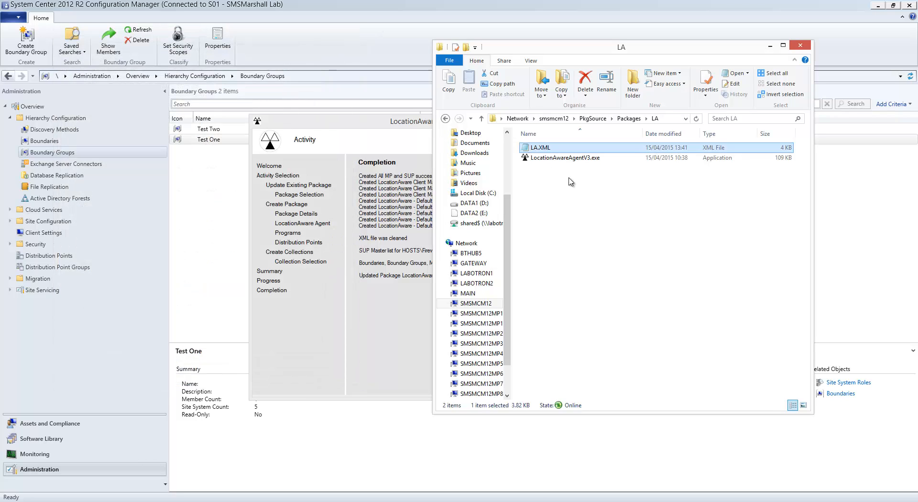
- Return to the LocationAware wizard, review the completion results for the XML file and package update, and finish the wizard
click(409, 138)
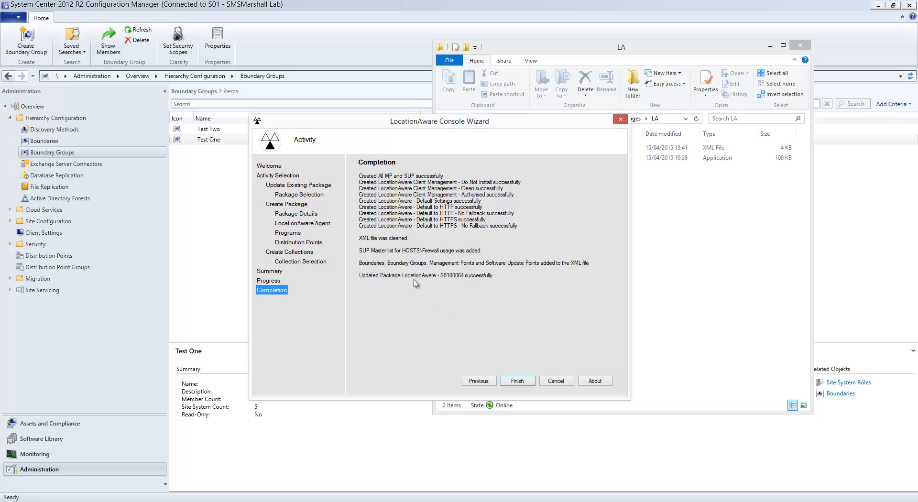
click(453, 265)
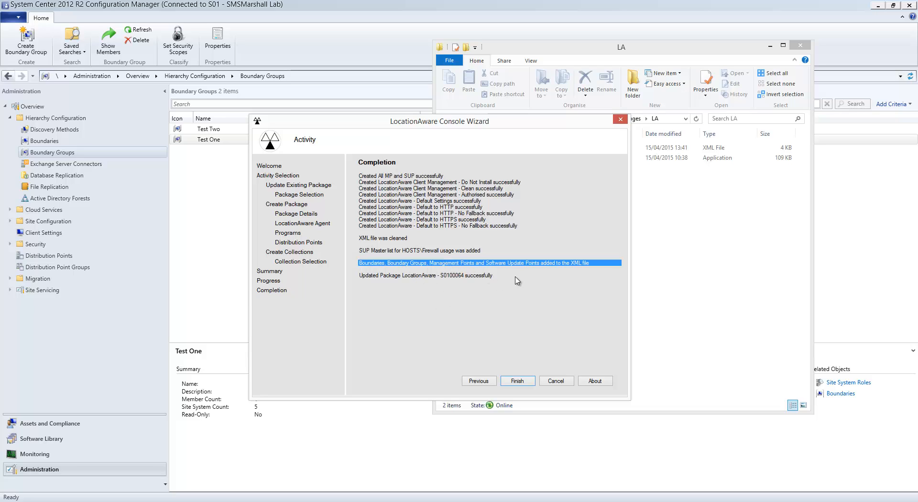
click(517, 381)
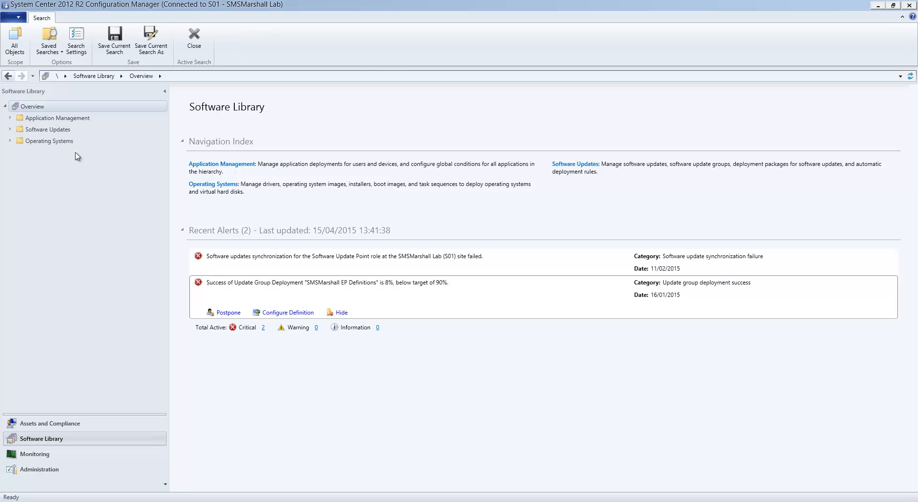
- Move the package LocationAware - LA test from the Packages root into the LocationAware folder
click(9, 118)
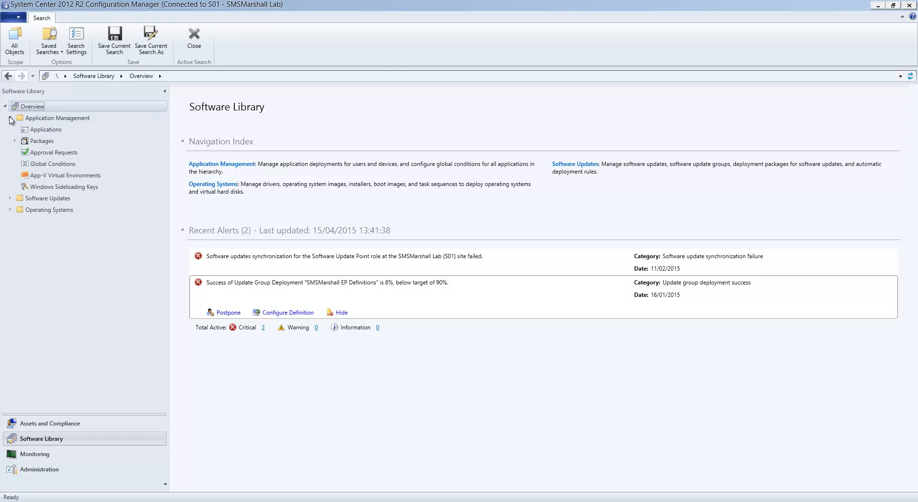
click(43, 142)
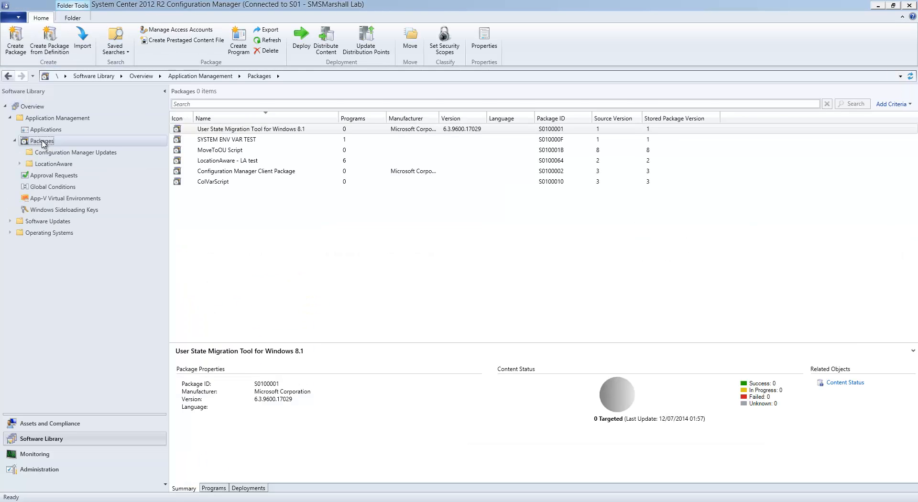
click(250, 162)
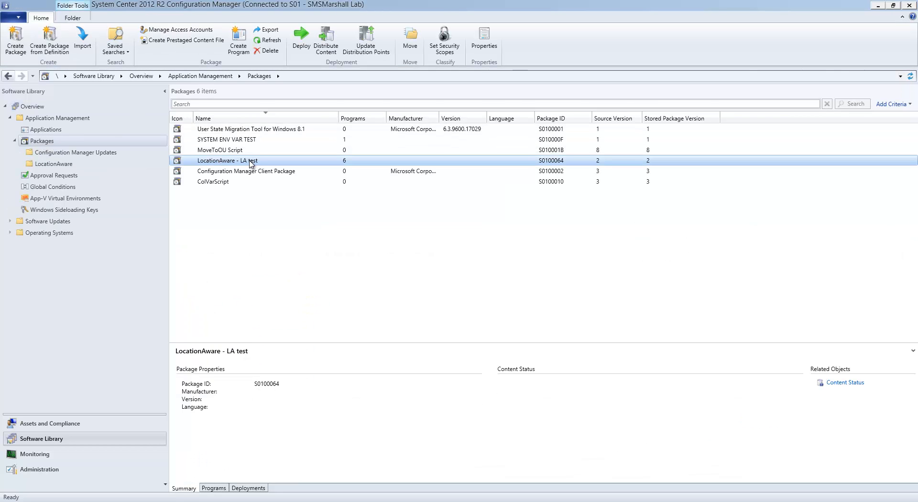
right_click(251, 163)
click(289, 287)
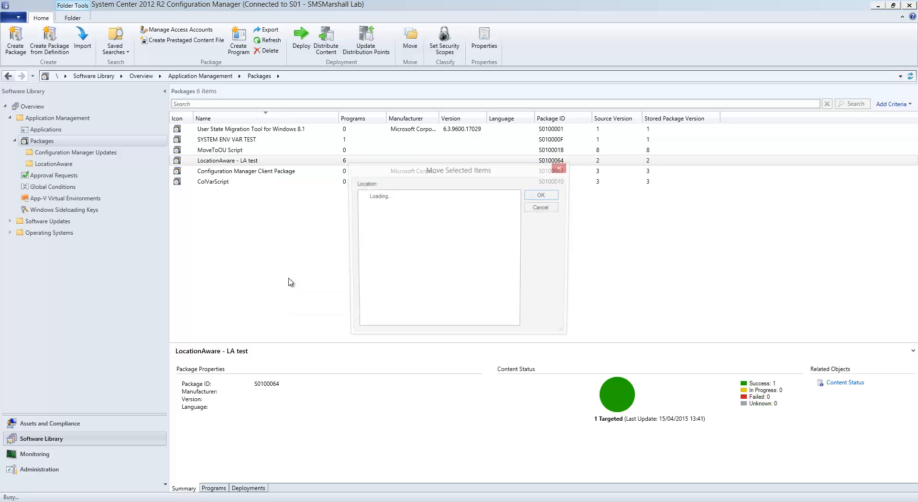
click(408, 216)
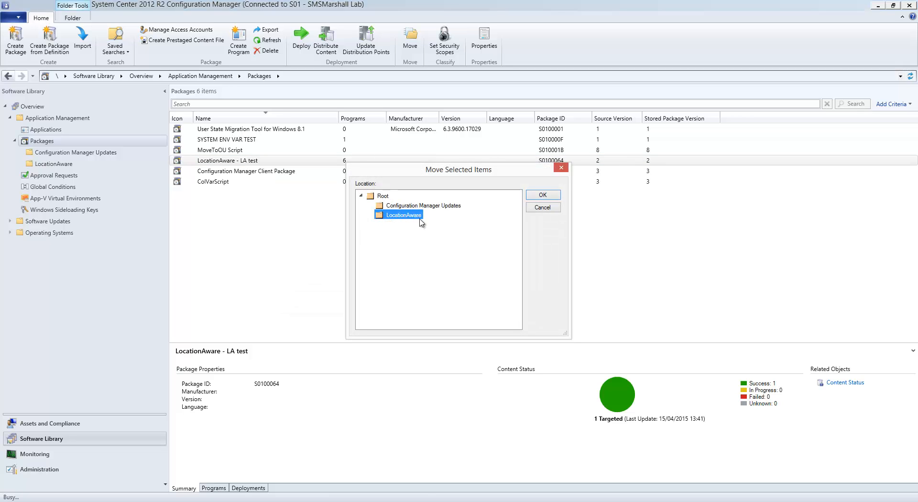
click(549, 196)
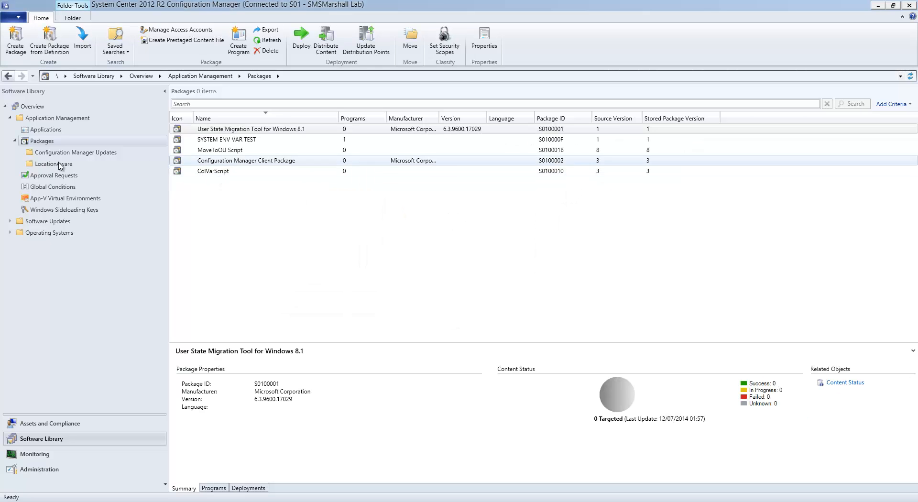
- Start deploying the package's LocationAware - Default to HTTP program to the device collection LocationAware - Default to HTTP
click(63, 165)
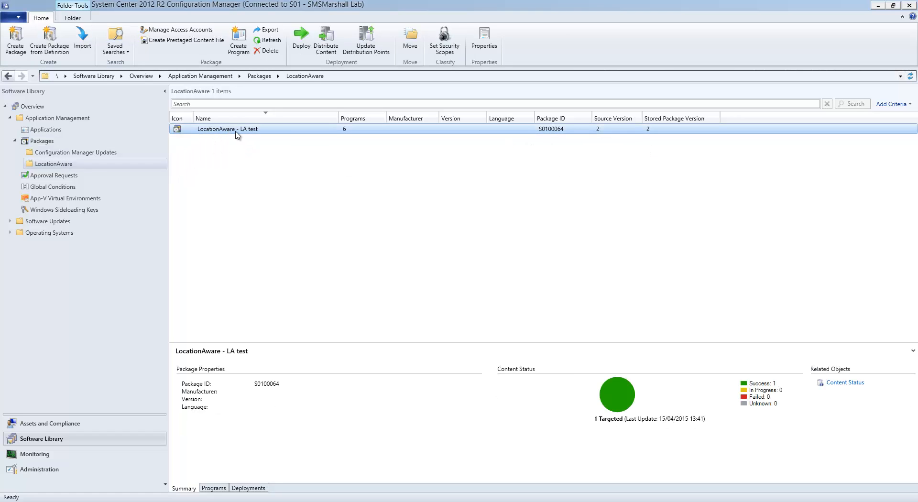
click(214, 489)
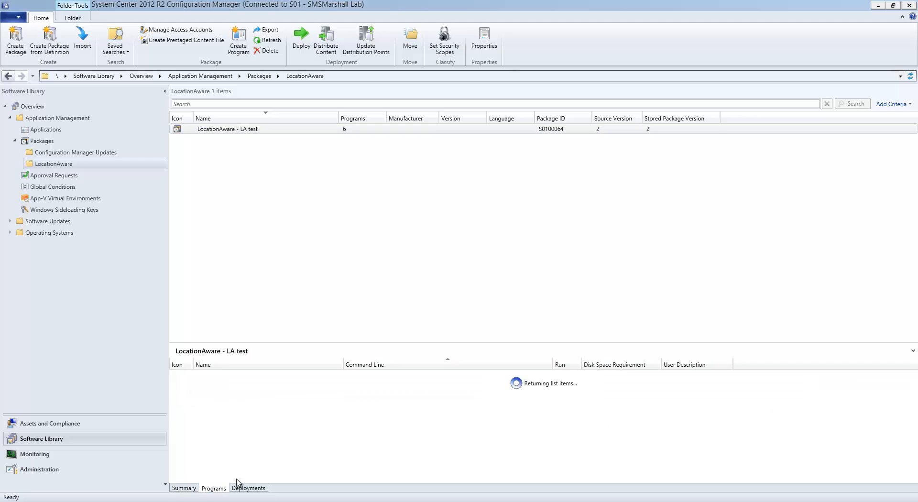
click(264, 408)
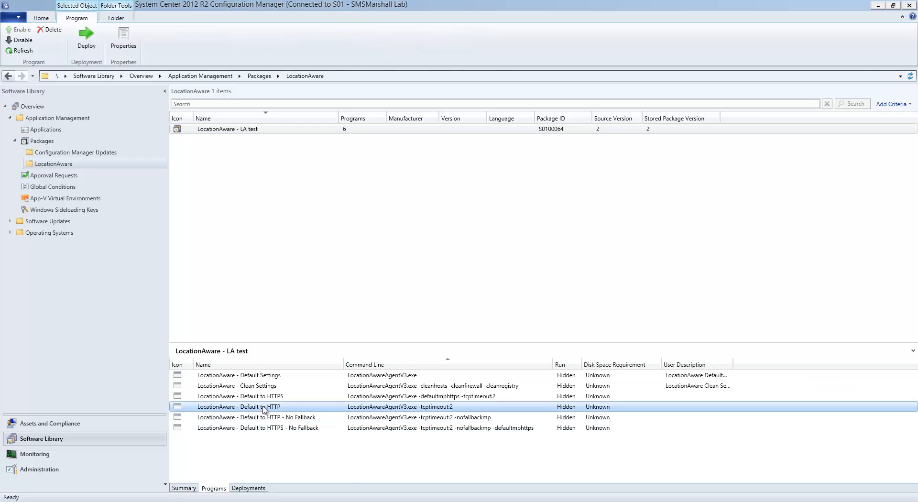
right_click(263, 410)
click(288, 462)
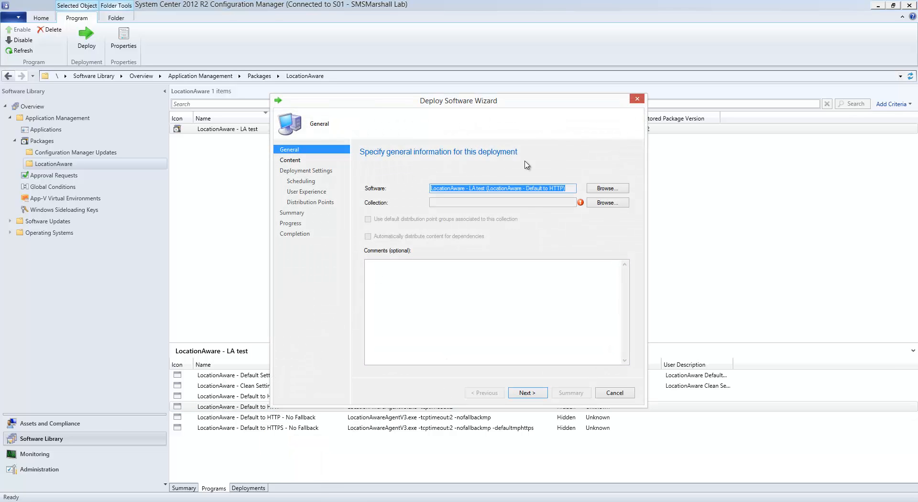
click(607, 203)
drag(396, 142, 391, 136)
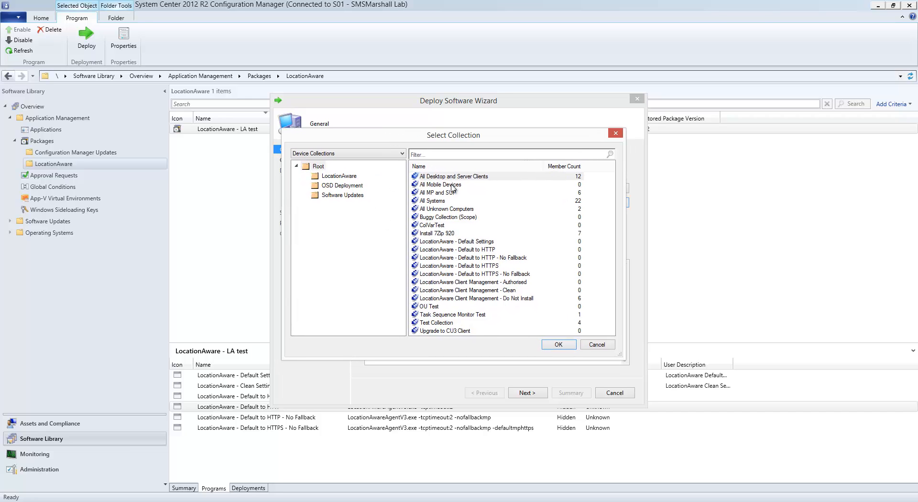
click(469, 250)
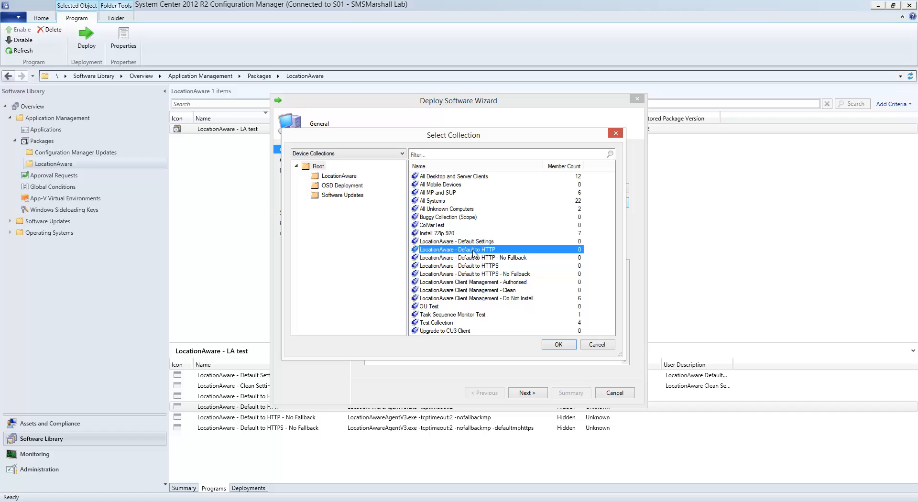
click(563, 343)
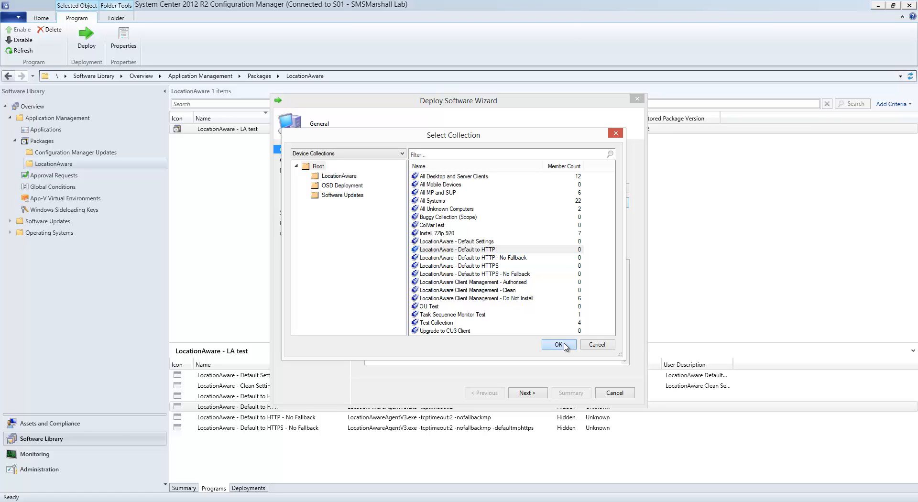
click(544, 287)
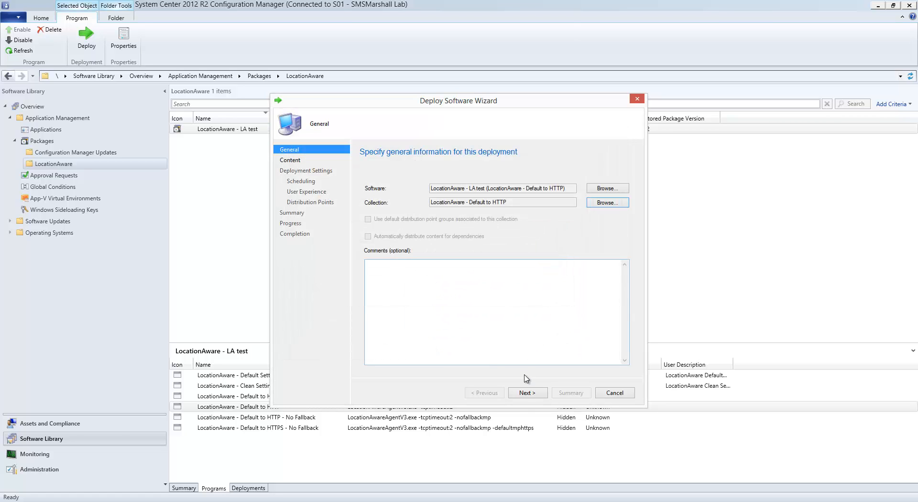
- Accept the content destination and Required purpose, and schedule the deployment to become available on 15/04/2015 at 13:42
click(527, 395)
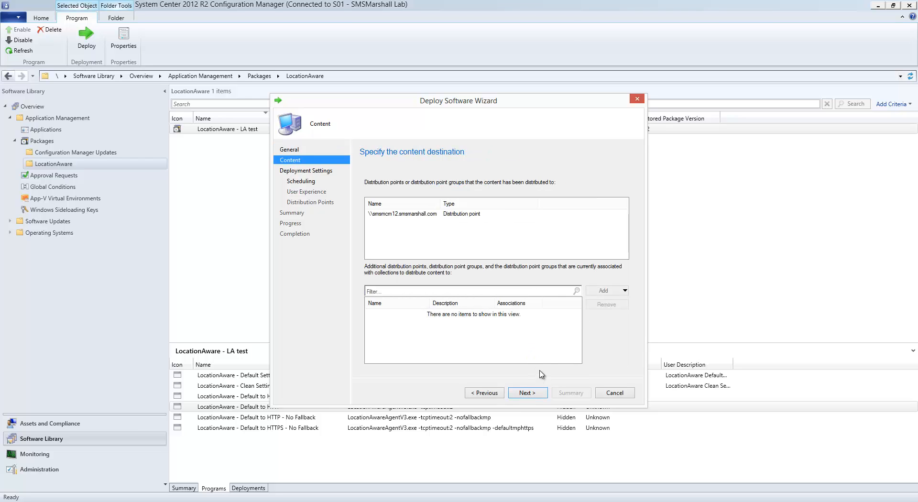
click(526, 394)
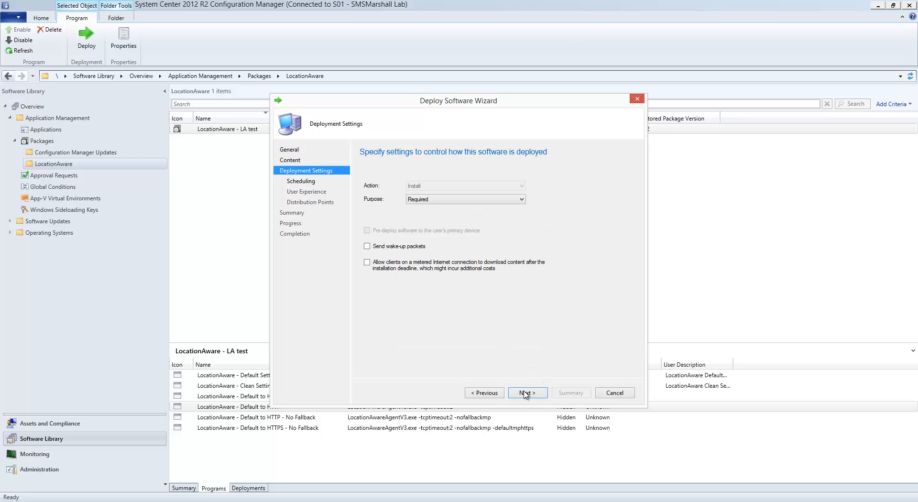
click(526, 394)
click(366, 214)
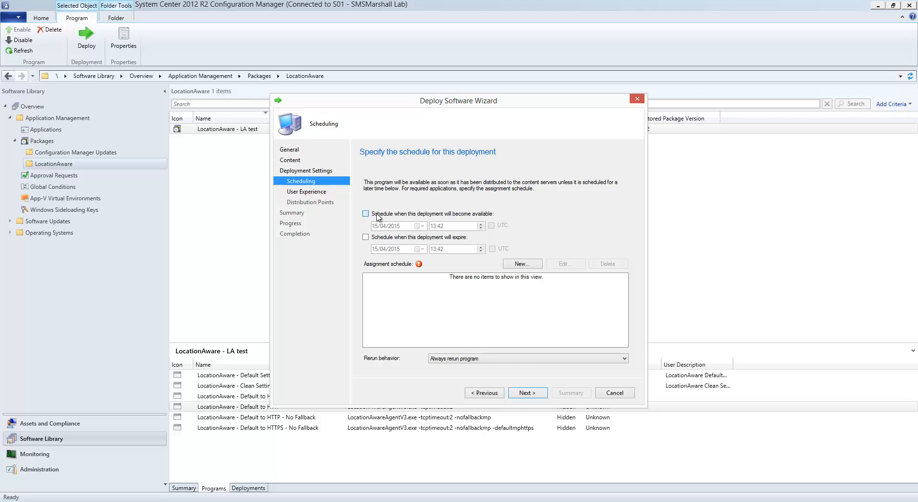
- Add an assignment schedule with a custom interval recurring every 1 hour, starting 15/04/2015 at 13:42
click(529, 268)
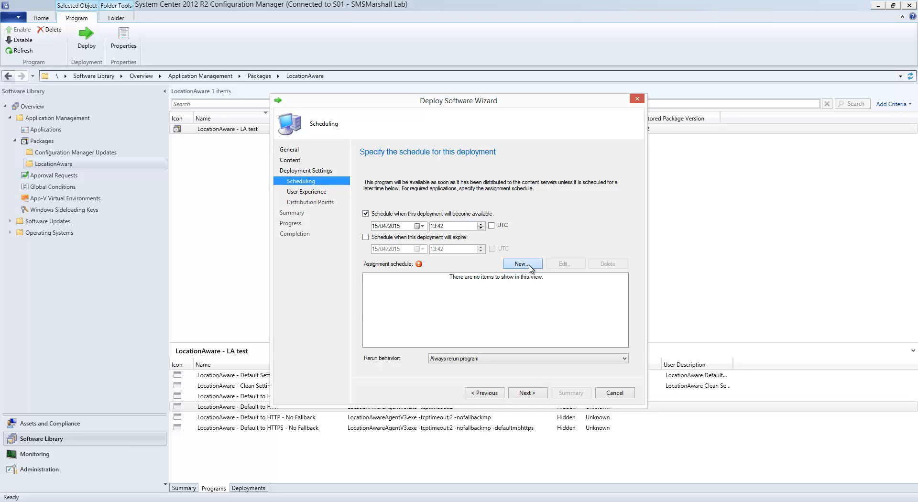
click(527, 245)
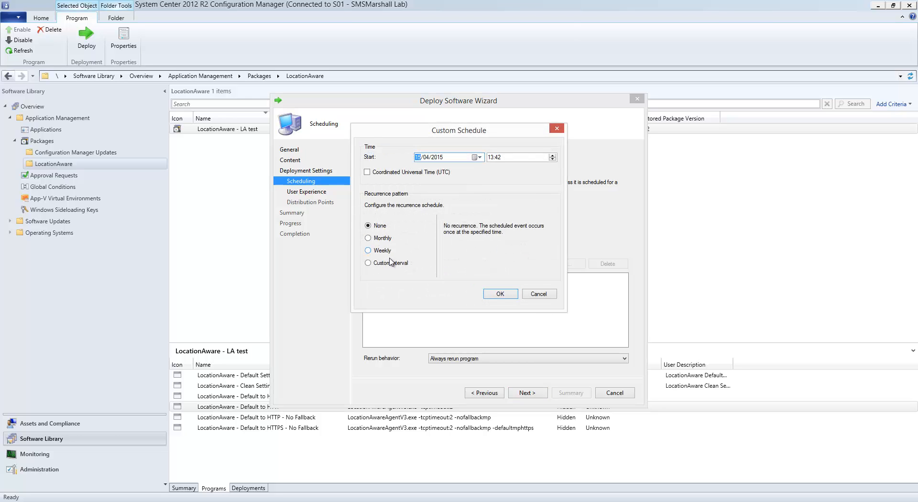
click(391, 262)
click(491, 239)
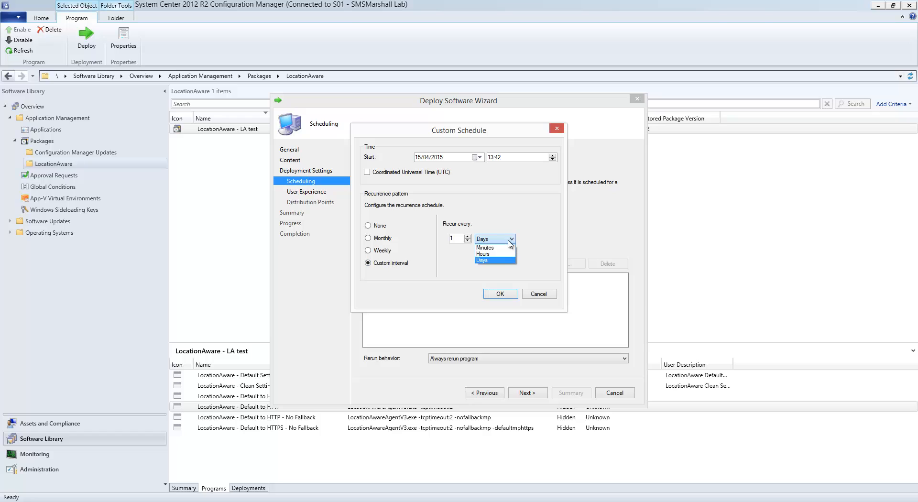
click(487, 255)
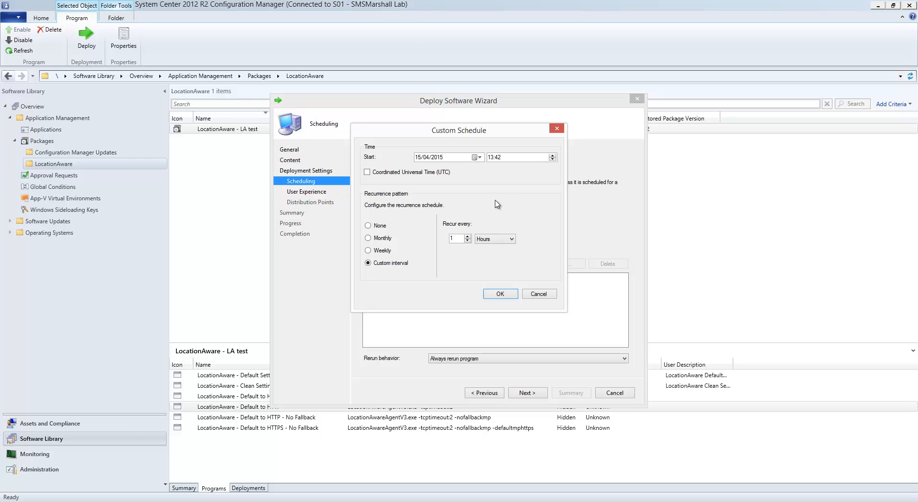
click(500, 293)
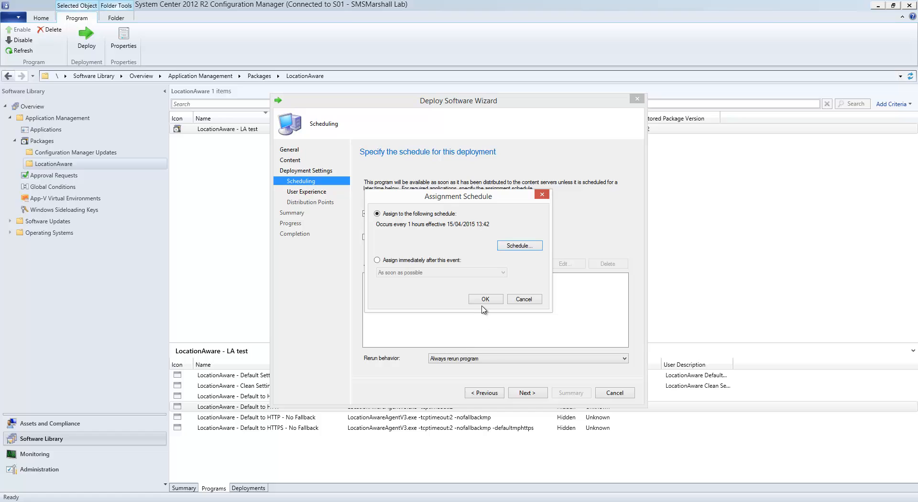
click(482, 301)
- Set the rerun behavior to Always rerun program and allow software installation outside the maintenance window
click(455, 359)
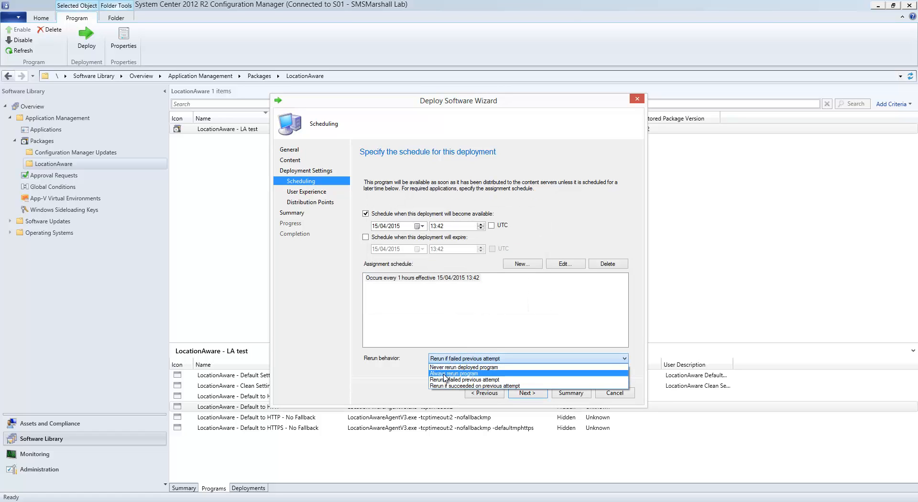
click(454, 373)
click(531, 392)
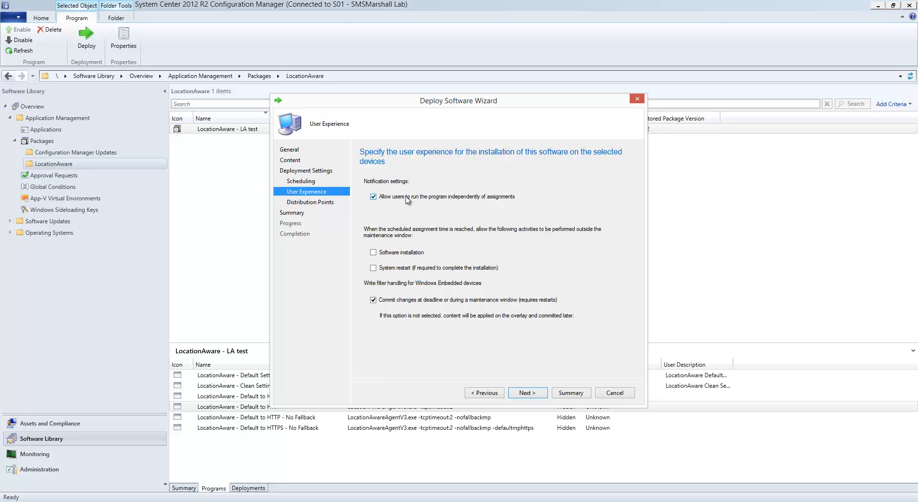
click(402, 254)
click(527, 393)
- Set the slow-network deployment option to Download content from distribution point and run locally, and complete the deployment wizard
click(383, 259)
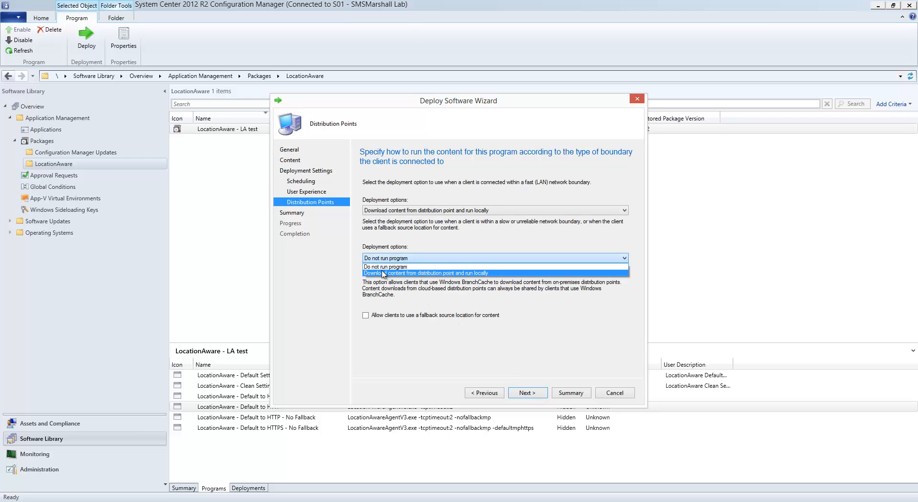
click(385, 274)
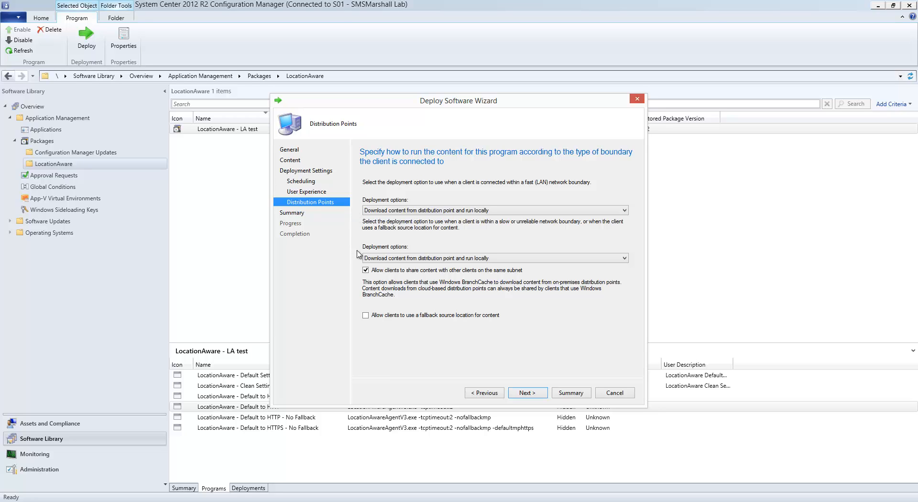
click(520, 393)
click(521, 393)
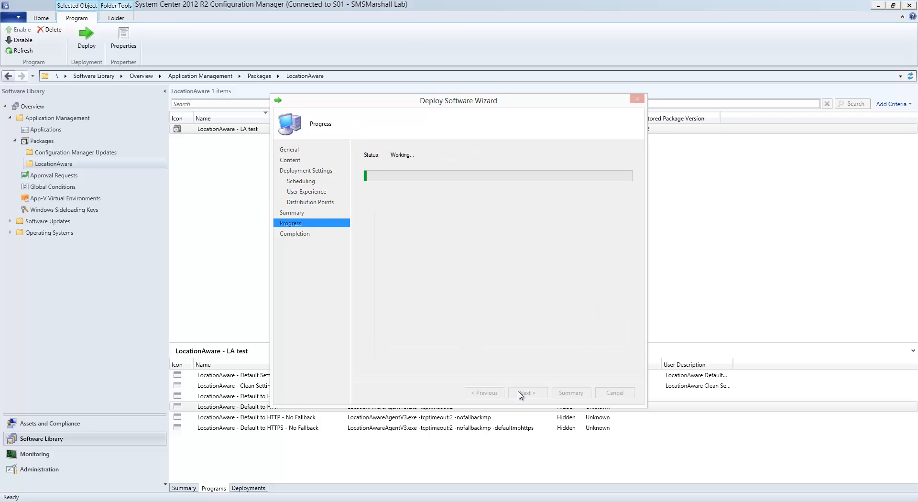
click(613, 393)
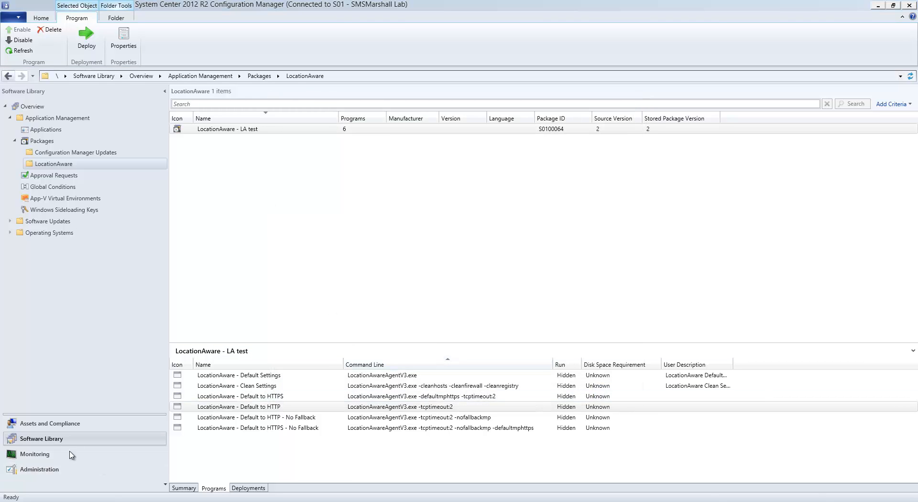
- Add the device MAIN from Assets and Compliance to the existing LocationAware Client Management - Authorised collection
click(58, 424)
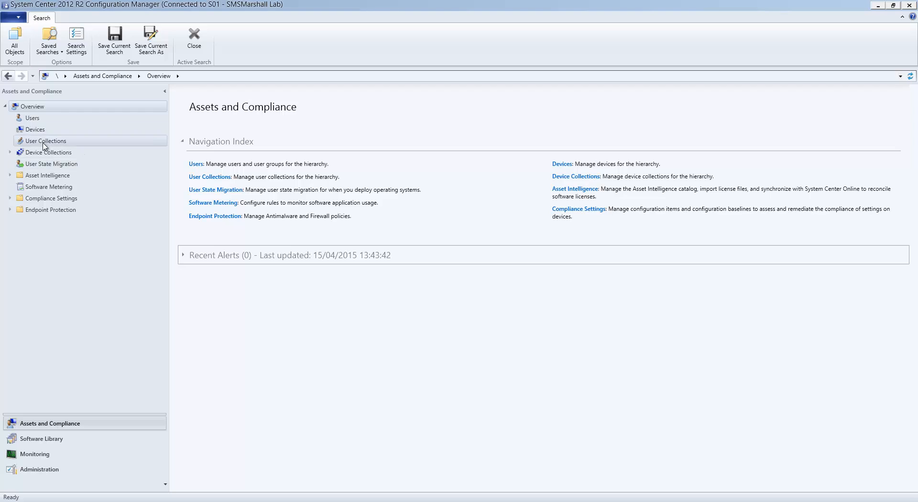
click(34, 152)
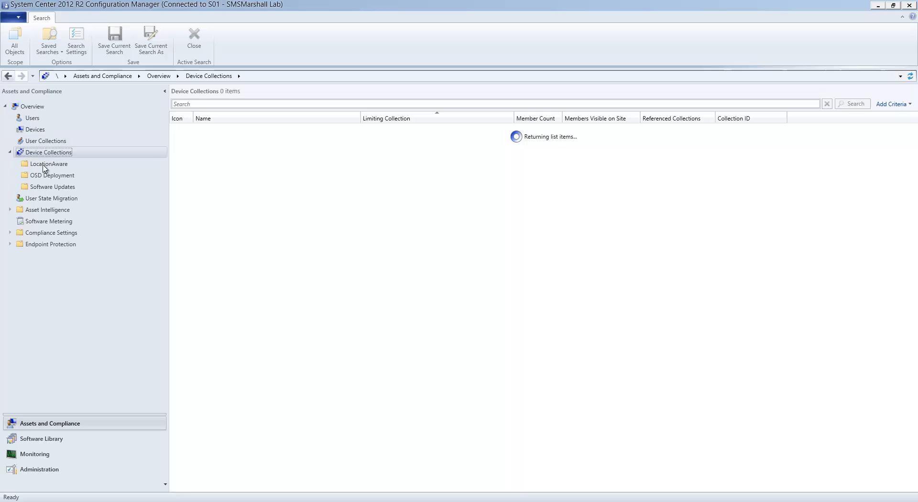
click(36, 130)
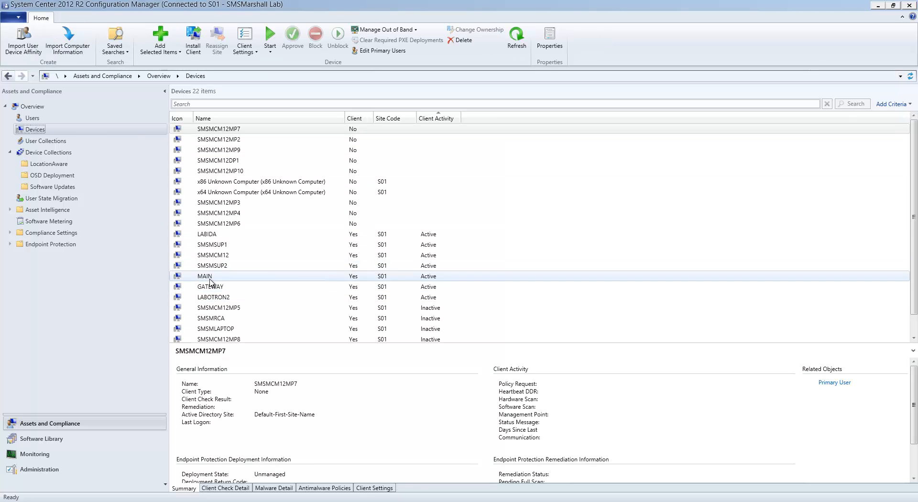
click(227, 277)
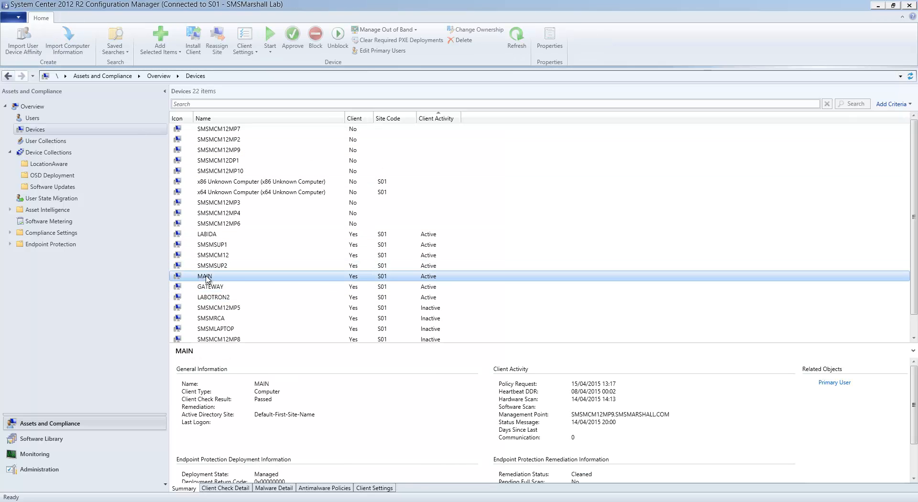
right_click(235, 278)
mouse_move(335, 283)
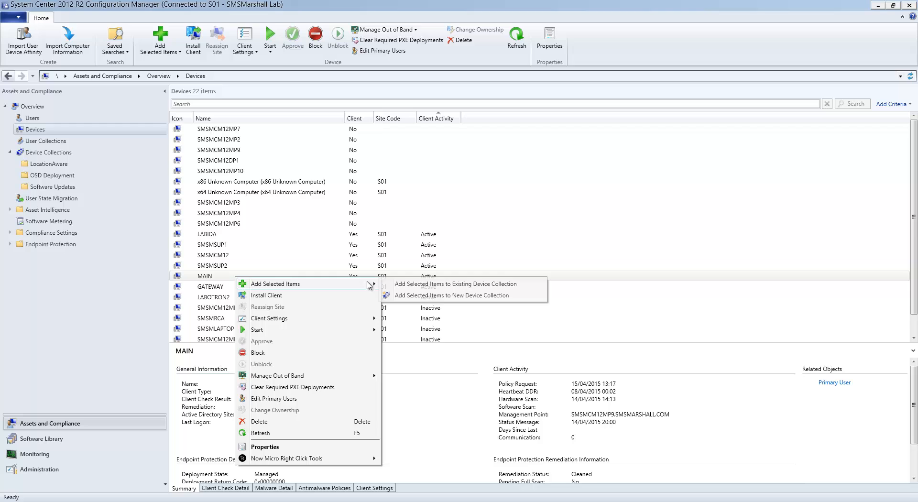
click(415, 285)
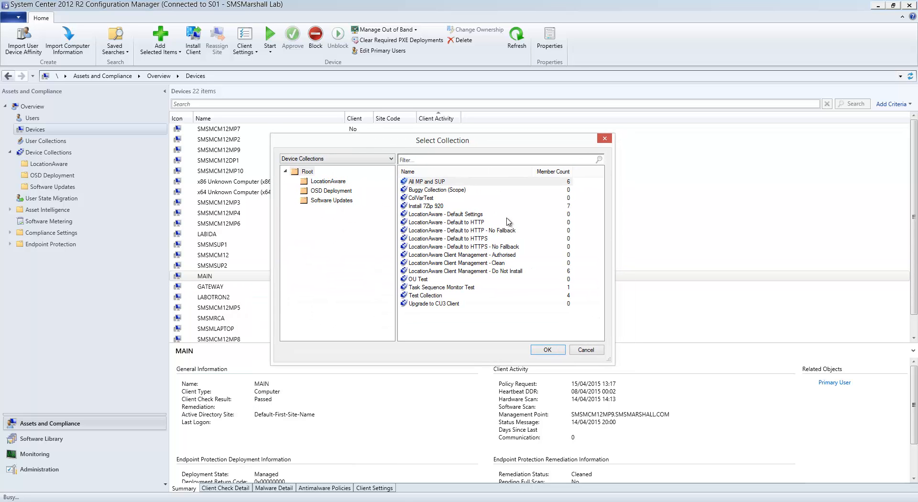
click(482, 257)
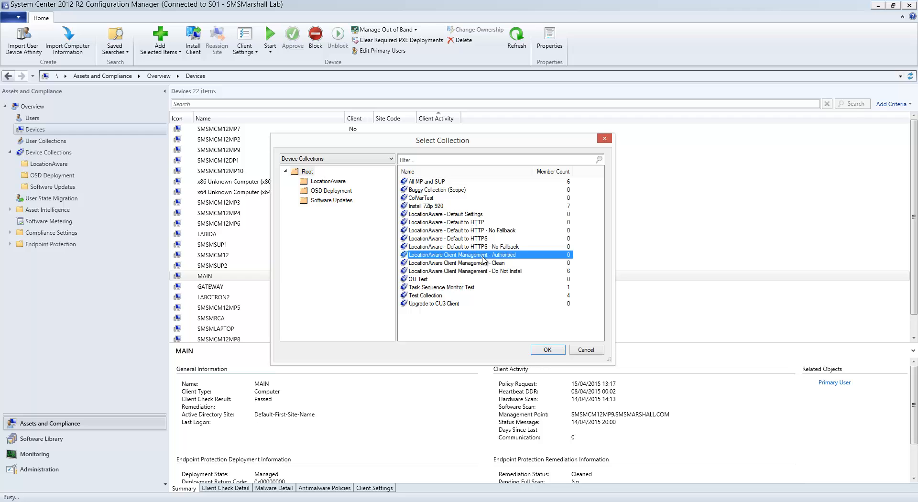
click(544, 352)
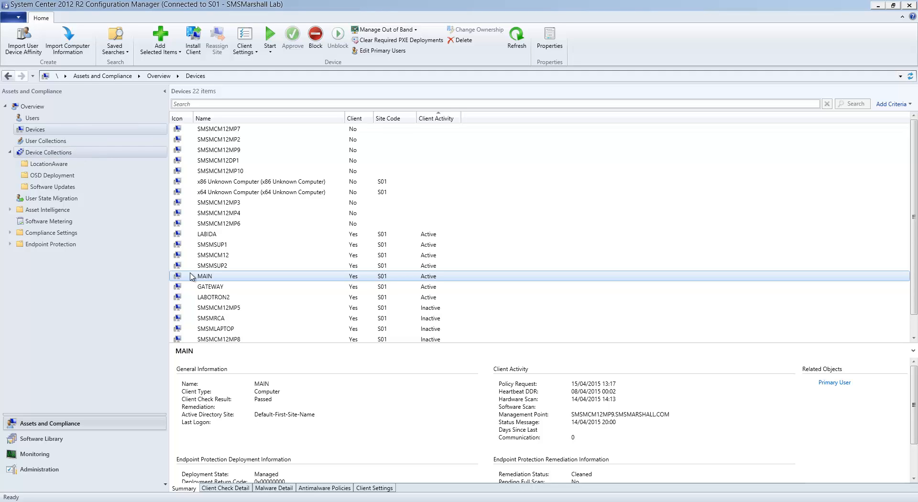
- Add the device MAIN to the existing LocationAware - Default to HTTP device collection
right_click(211, 277)
mouse_move(237, 284)
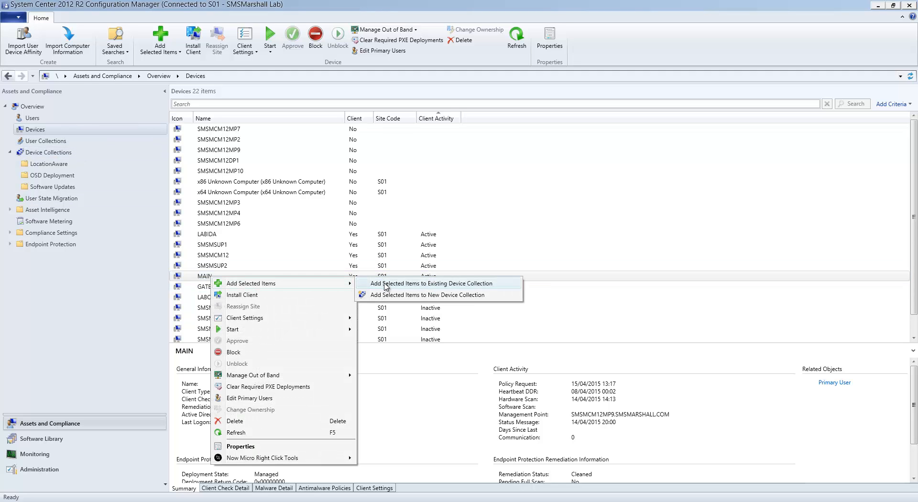
click(433, 285)
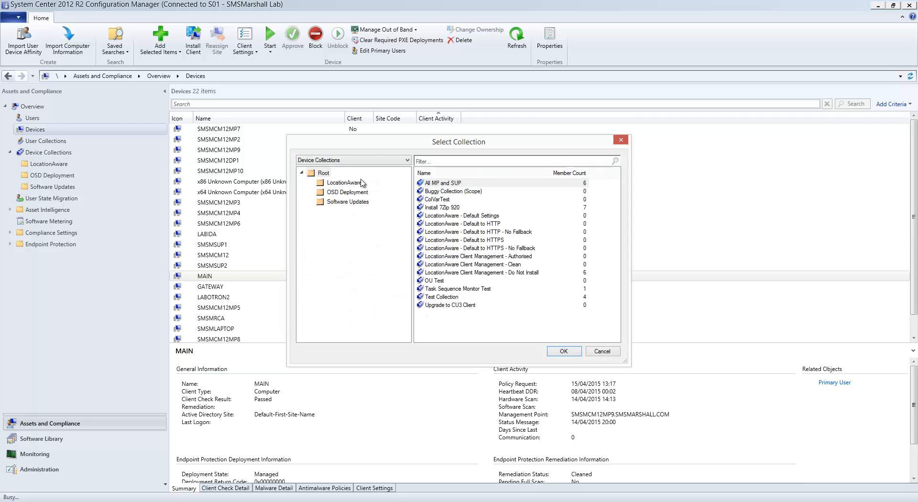
click(476, 225)
click(564, 351)
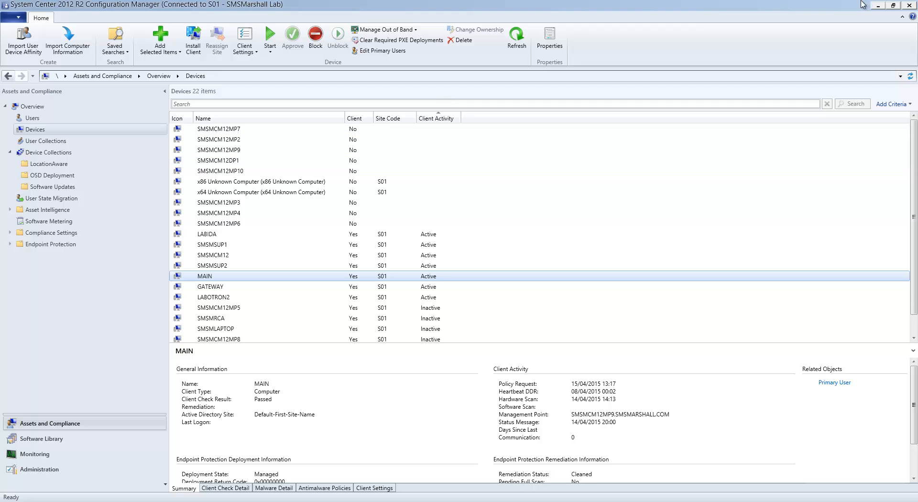
- Minimize the console and LA folder, and run the Machine Policy Retrieval & Evaluation Cycle from the client's Configuration Manager Properties
click(879, 5)
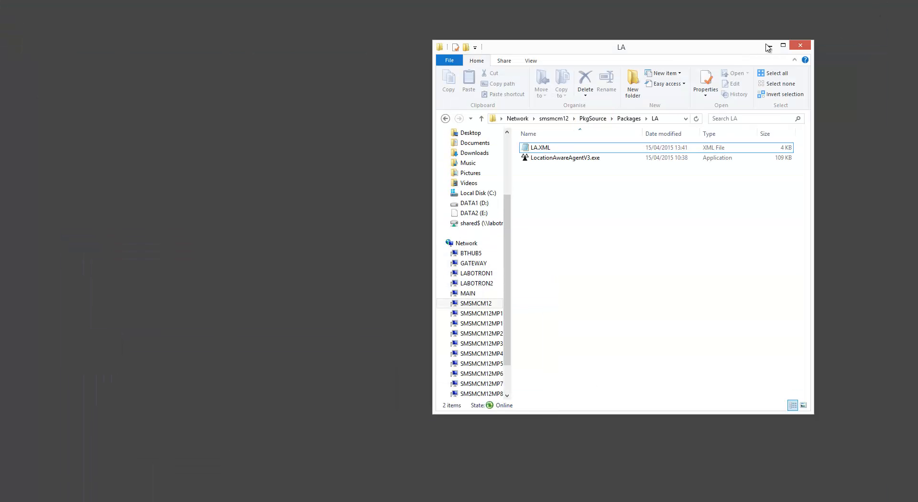
click(770, 46)
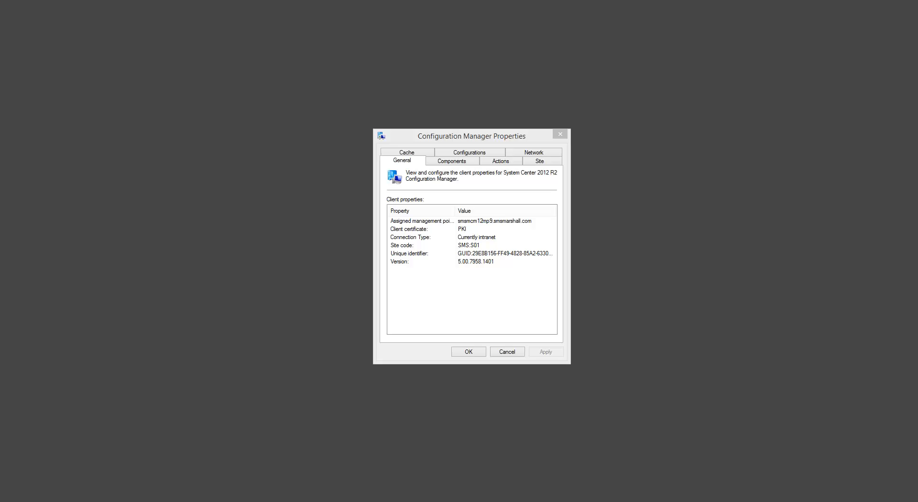
click(506, 137)
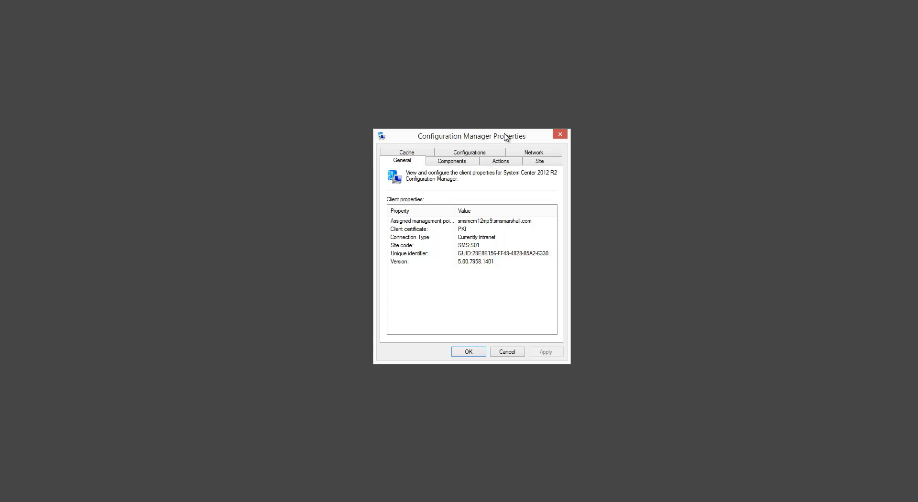
click(502, 165)
click(424, 241)
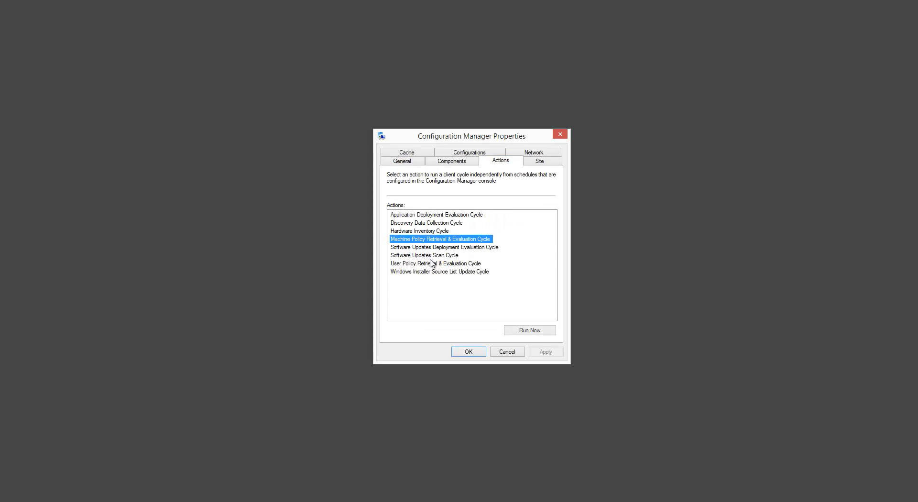
click(520, 331)
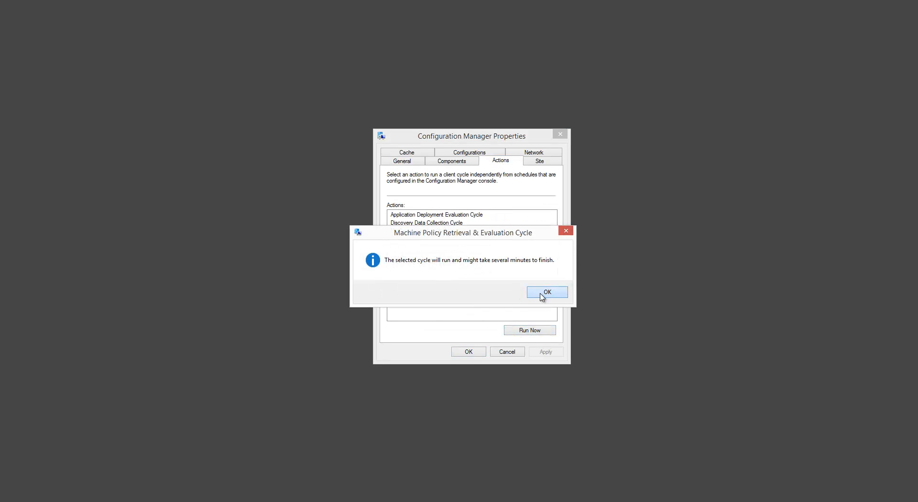
click(543, 295)
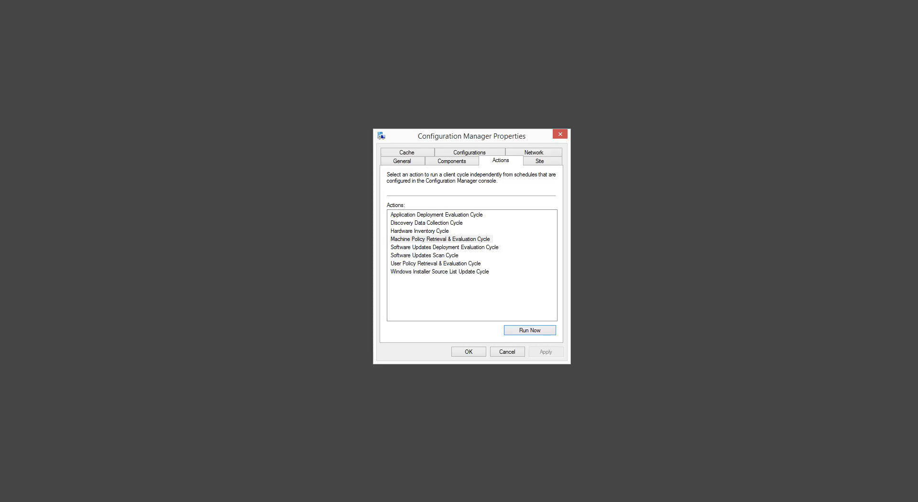
- Switch to the Configuration Manager Trace Log Tool and examine LAA.LOG's startup, Task Scheduler, client information and boundary group entries
click(101, 500)
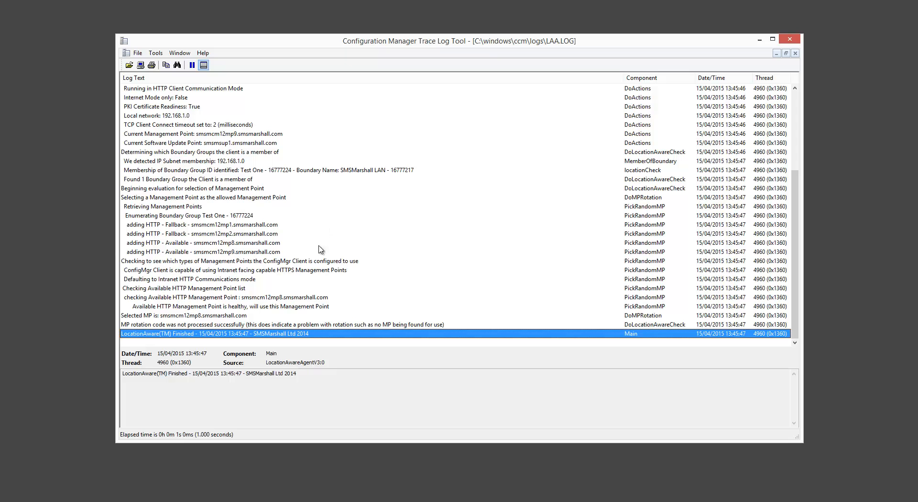
scroll(306, 268, up, 5)
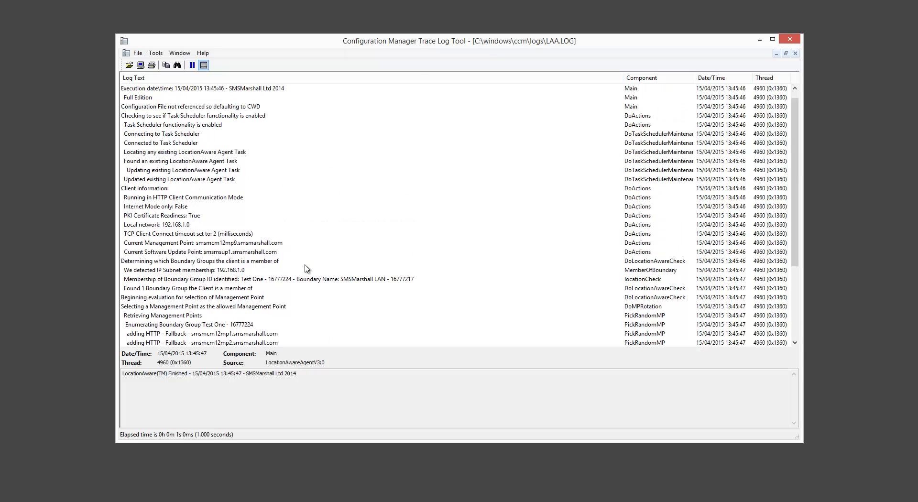
click(176, 90)
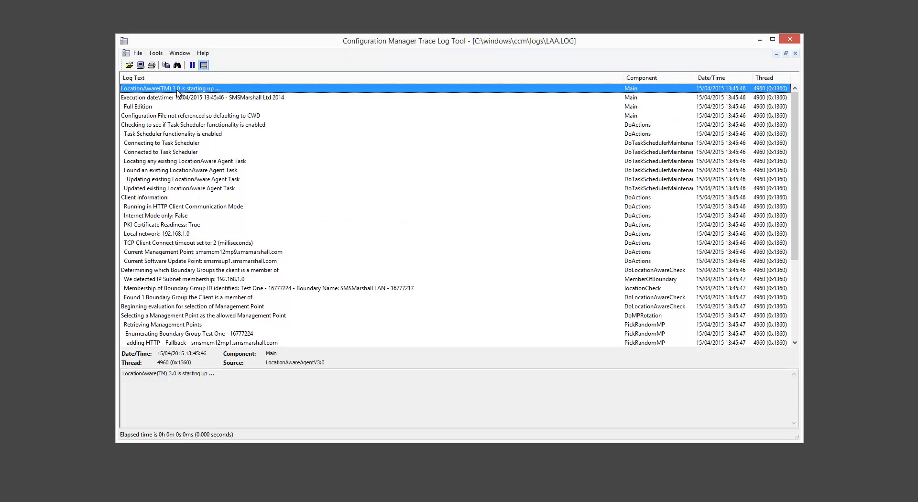
click(185, 119)
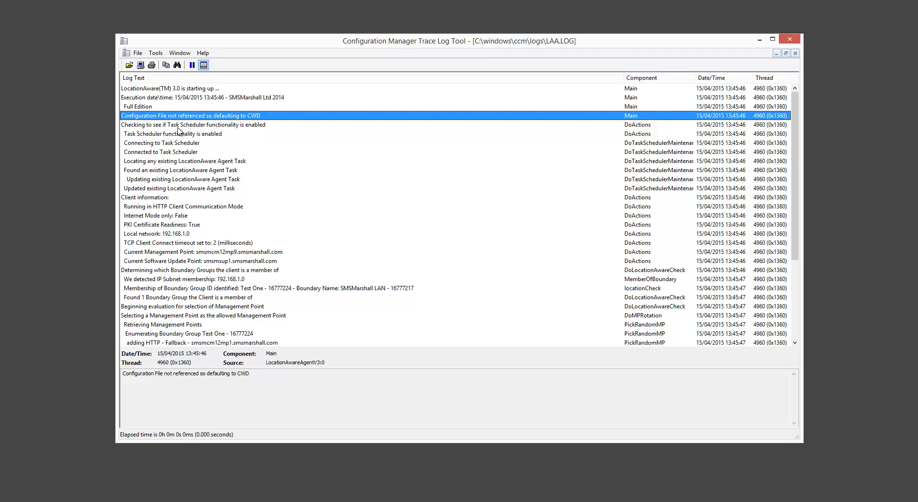
click(186, 144)
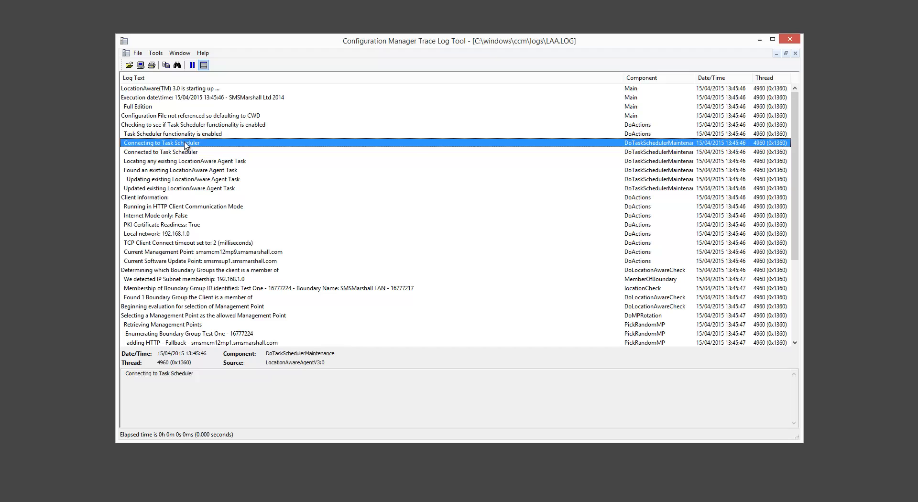
click(185, 234)
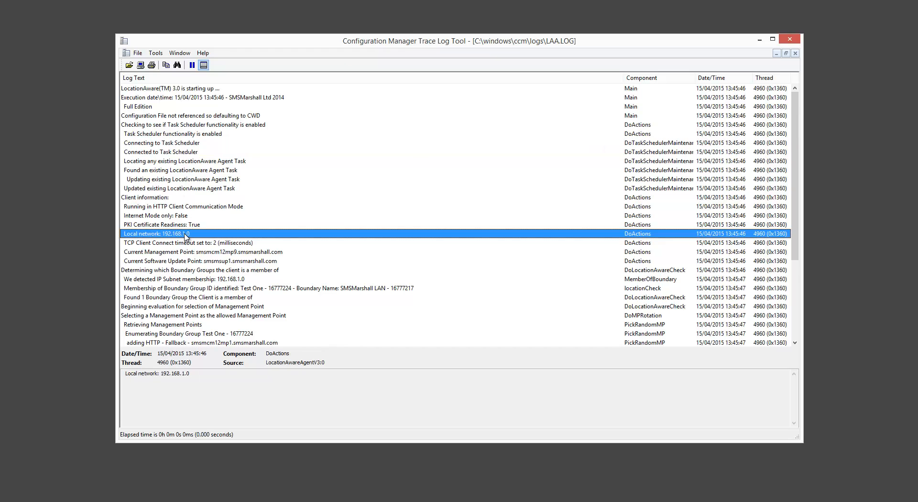
scroll(186, 234, down, 1)
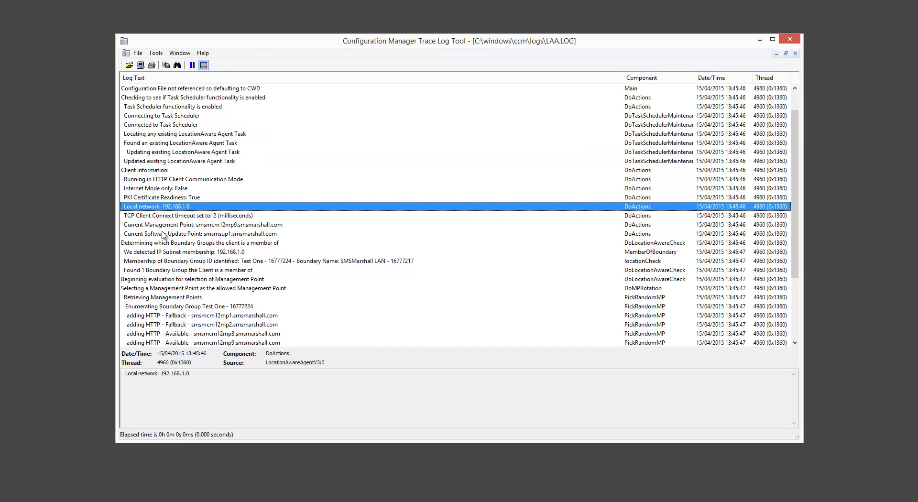
click(205, 262)
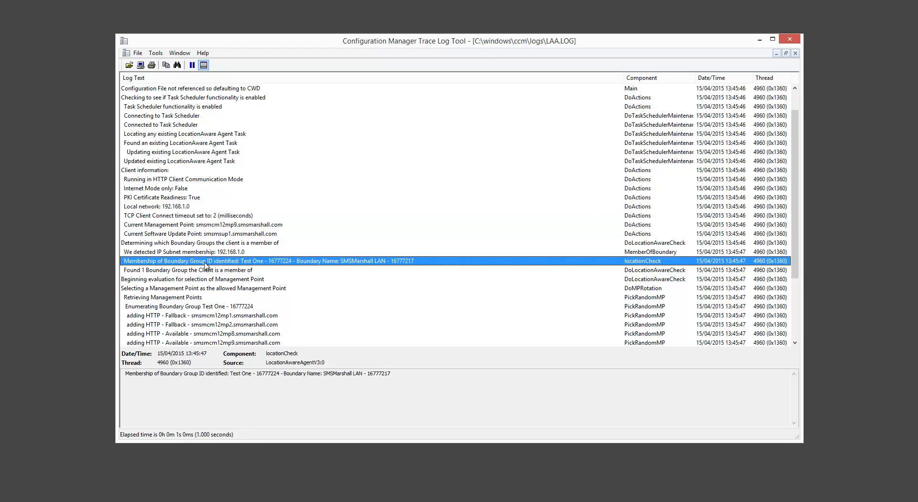
- Examine the LAA.LOG entries on fallback and available HTTP management points, the management point selection and the end of the run
scroll(205, 266, down, 1)
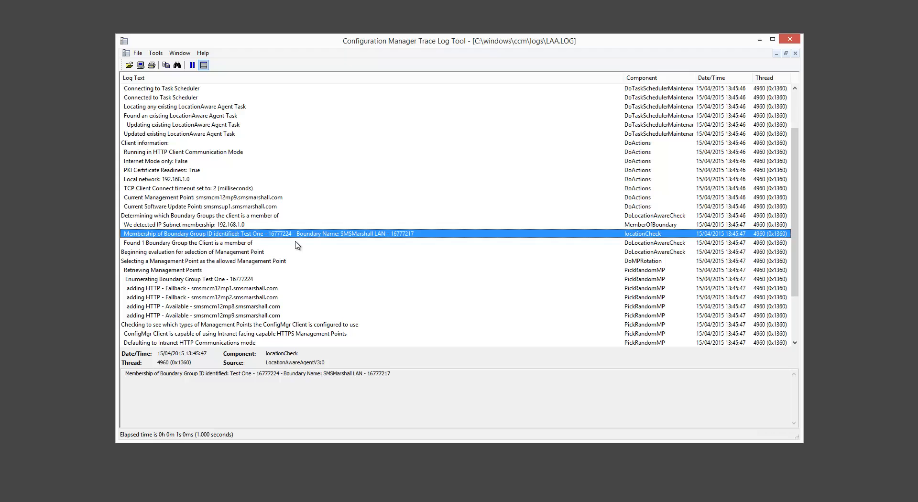
scroll(301, 255, down, 1)
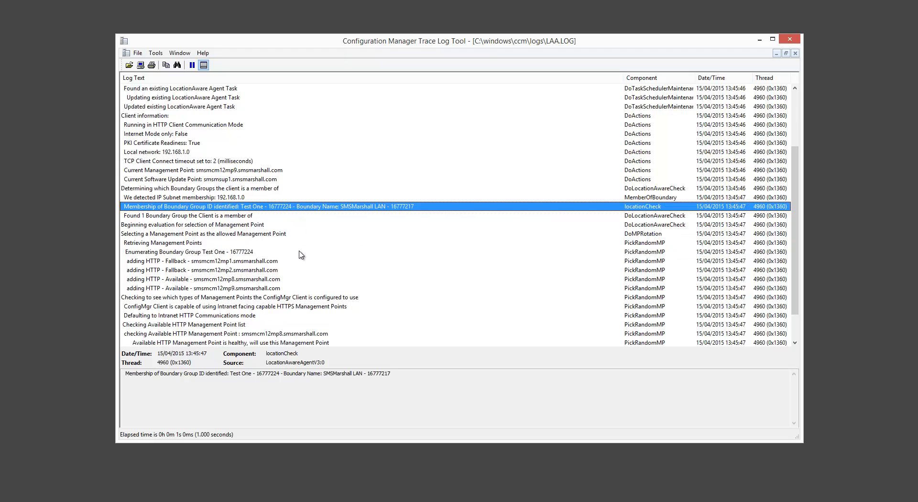
click(257, 263)
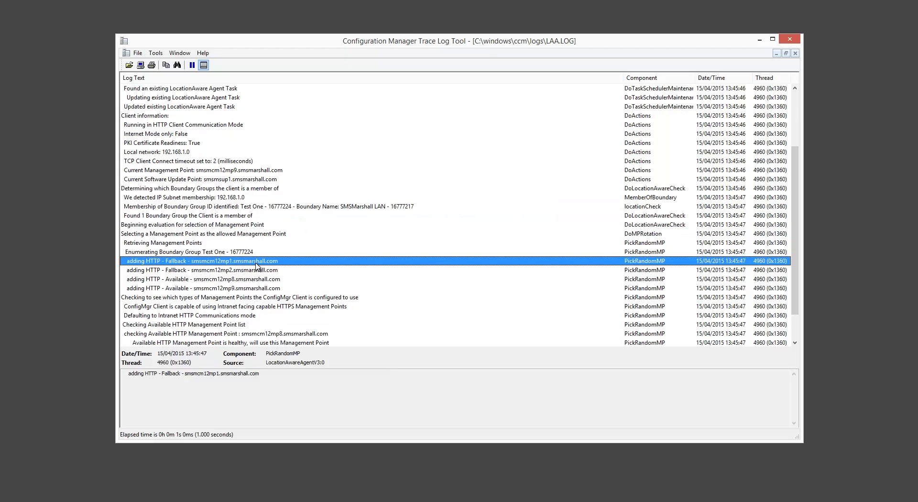
shift+click(204, 289)
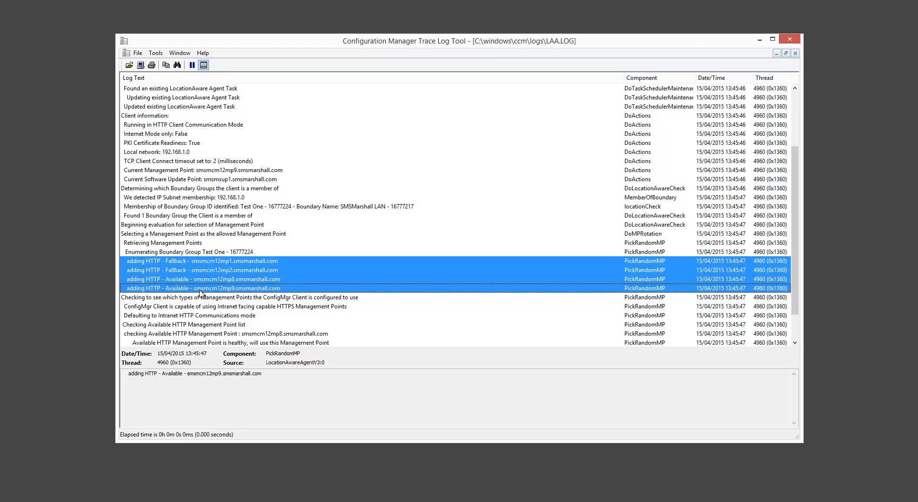
click(201, 262)
shift+click(201, 272)
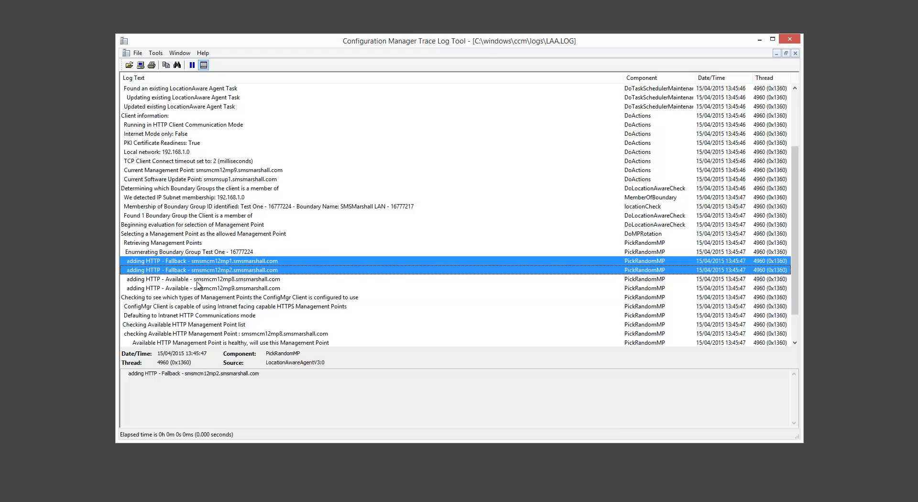
click(200, 281)
shift+click(201, 290)
scroll(201, 293, down, 1)
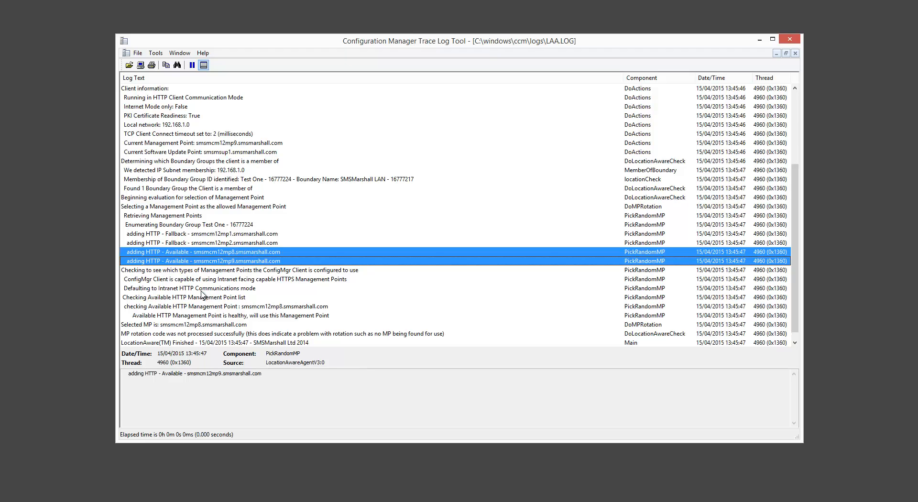
drag(209, 288, 207, 298)
scroll(207, 311, down, 1)
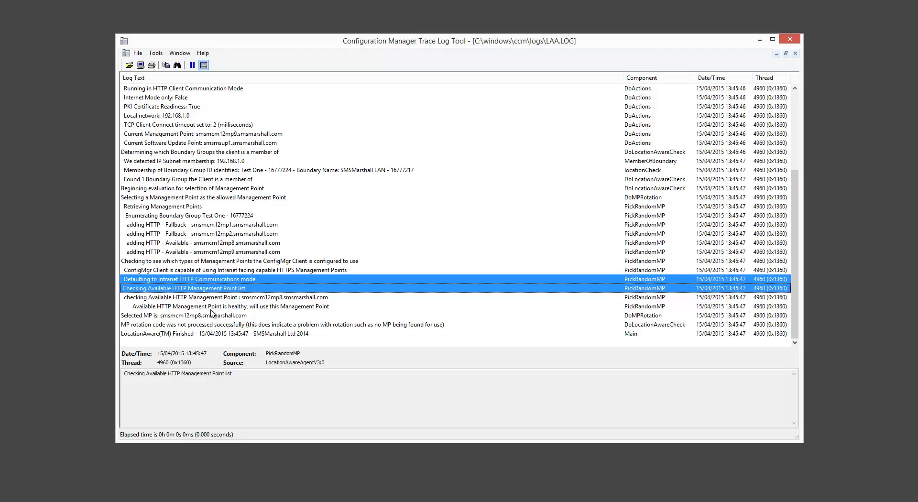
click(213, 309)
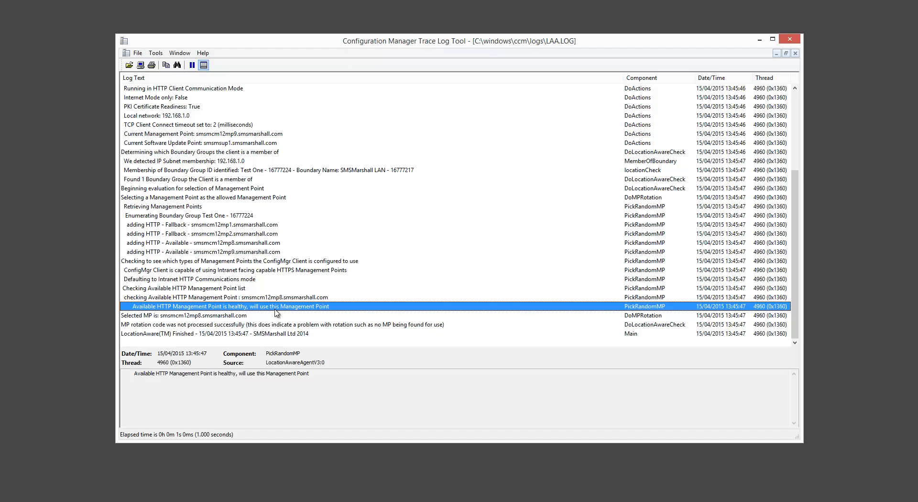
click(183, 317)
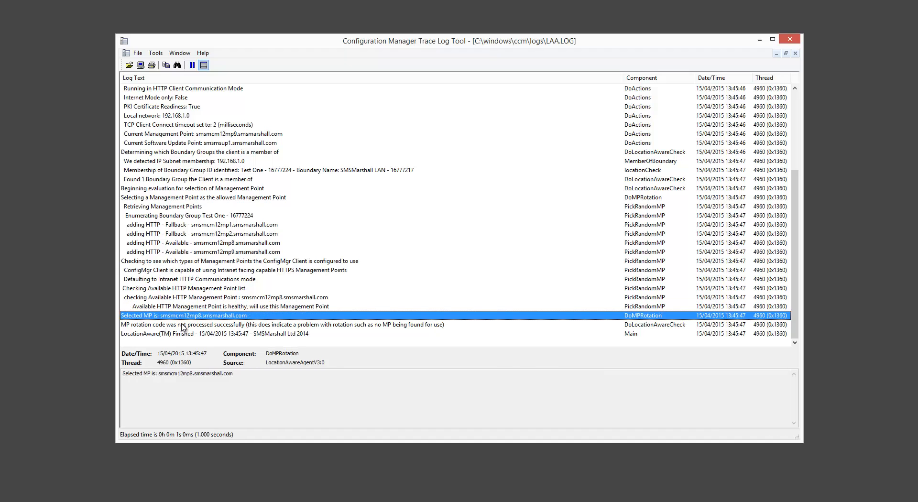
click(176, 335)
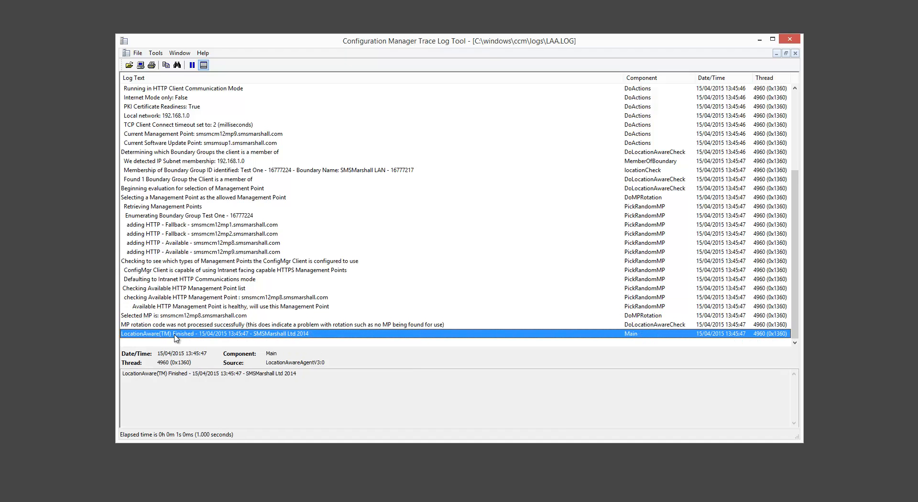